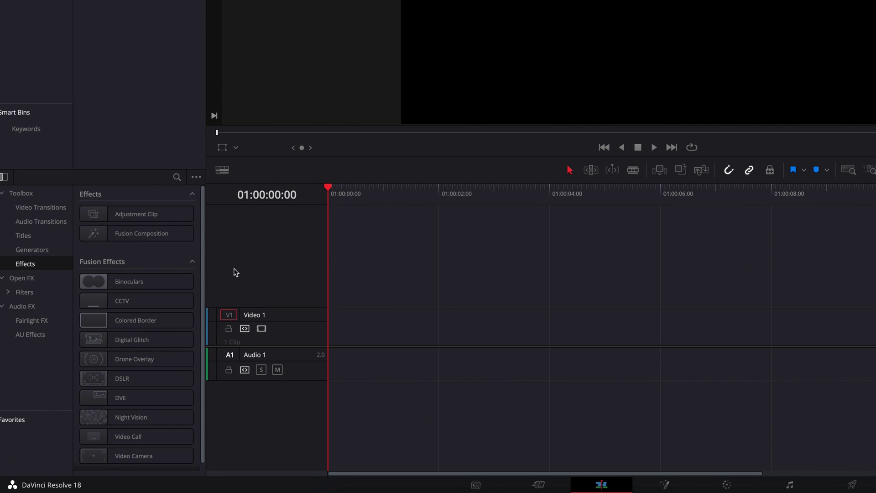
Place a Fusion Composition at the start of the Video 1 track and open it in the Fusion page
left_click_drag(163, 236, 330, 328)
left_click(393, 326)
left_click(664, 484)
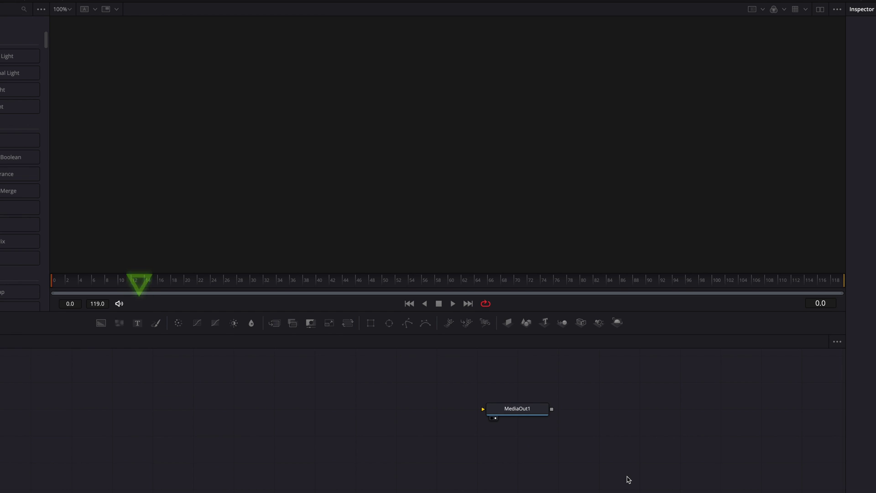
Add a text node connected to MediaOut1 and set its text to "STACKED"
left_click_drag(145, 328, 483, 409)
left_click(730, 141)
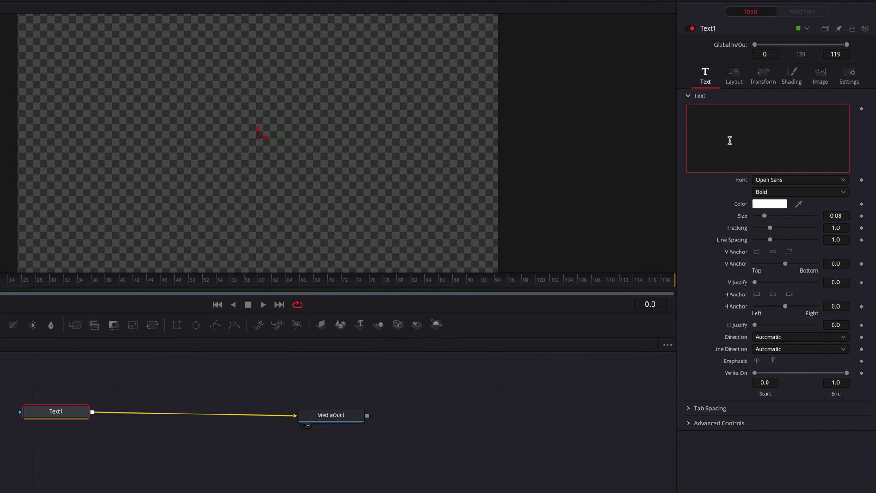
type("STACKED")
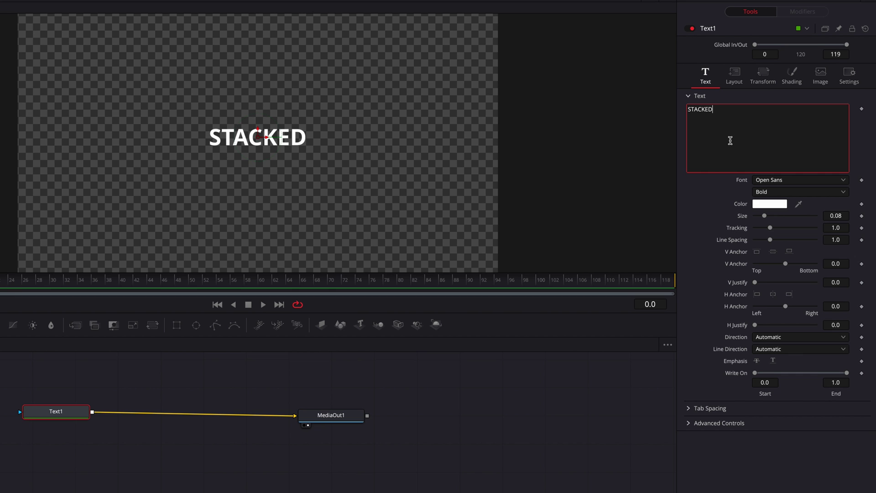
Set the text's font to Verdana and increase its size to about 0.0978
left_click(813, 182)
scroll(793, 365, "down", 10)
scroll(791, 397, "down", 3)
left_click(784, 320)
left_click_drag(834, 215, 851, 216)
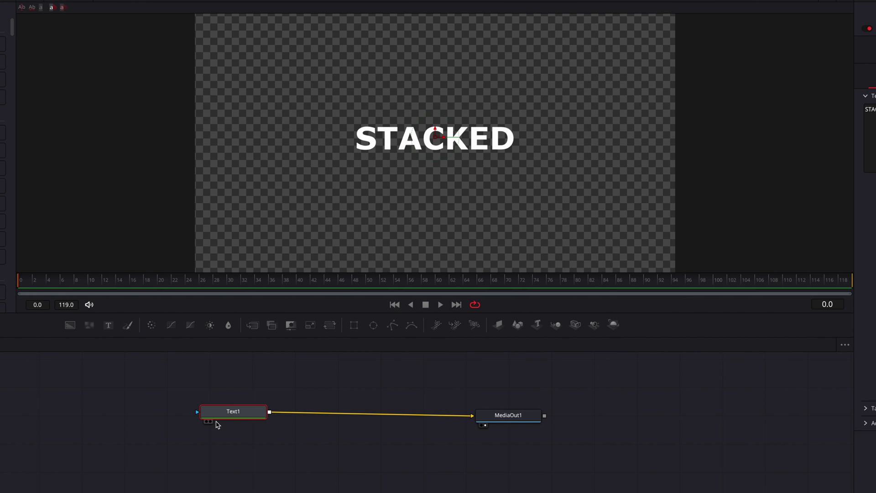
Duplicate the Text1 node so the copy is merged over the original, and move the copy away from the merge
key("ctrl+c")
key("ctrl+v")
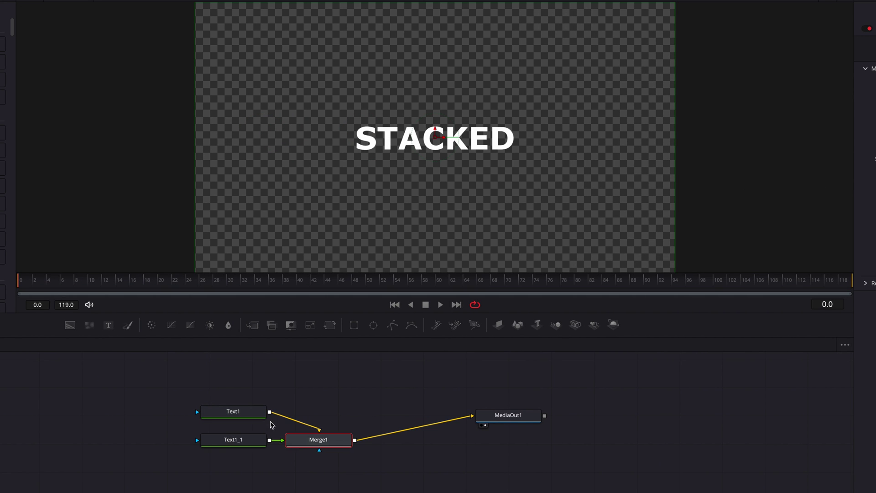
left_click(237, 442)
left_click_drag(242, 443, 158, 444)
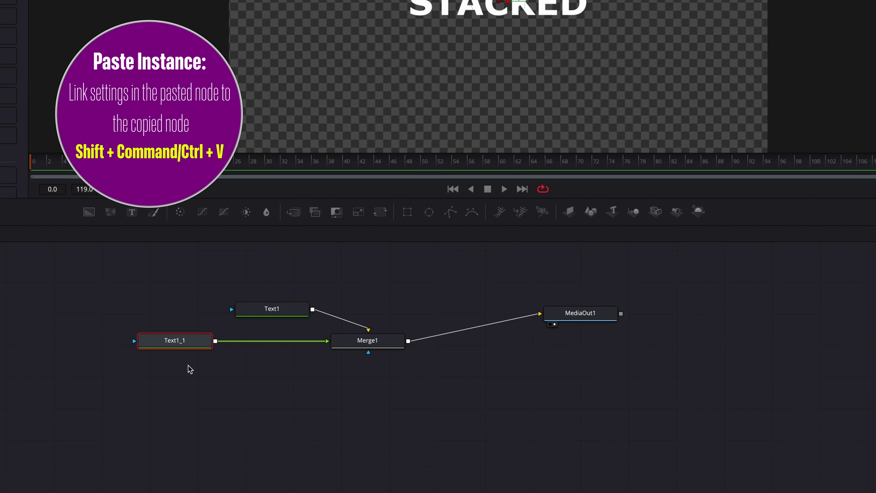
Paste an instance of Text1_1, merge it with Text1_1, and move Merge1 in line between Text1 and MediaOut1
left_click(195, 385)
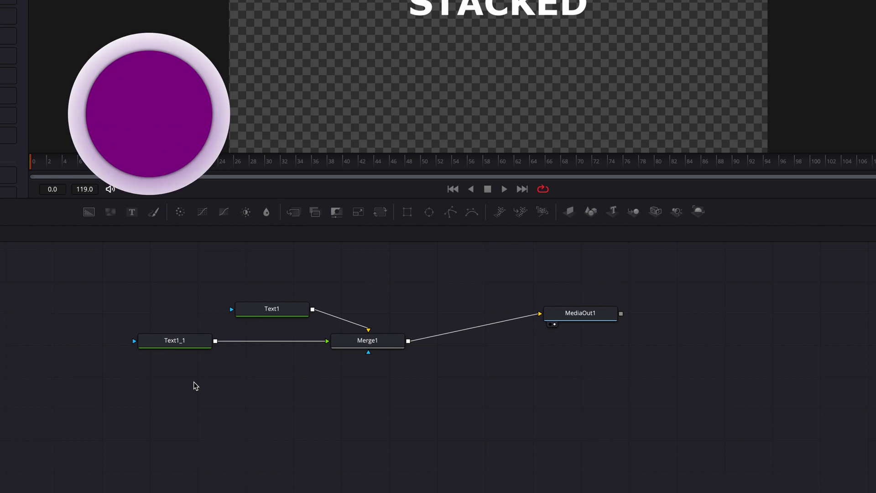
key("ctrl+shift+v")
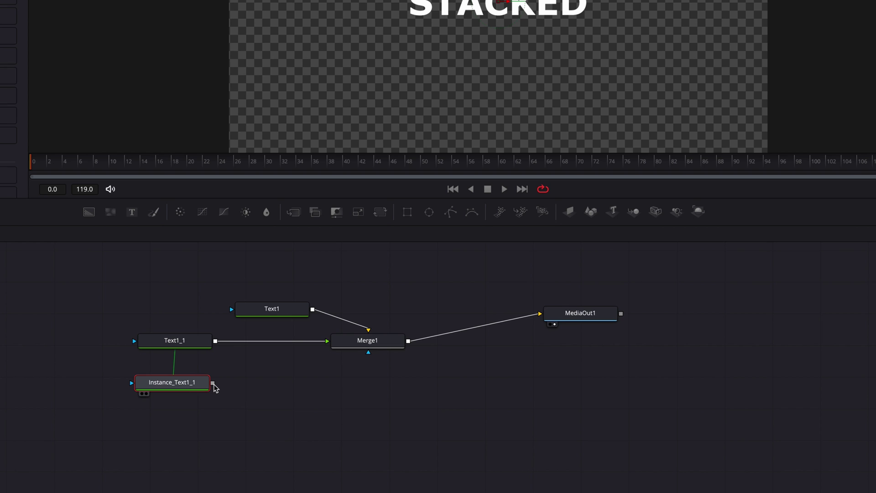
left_click_drag(216, 351, 215, 341)
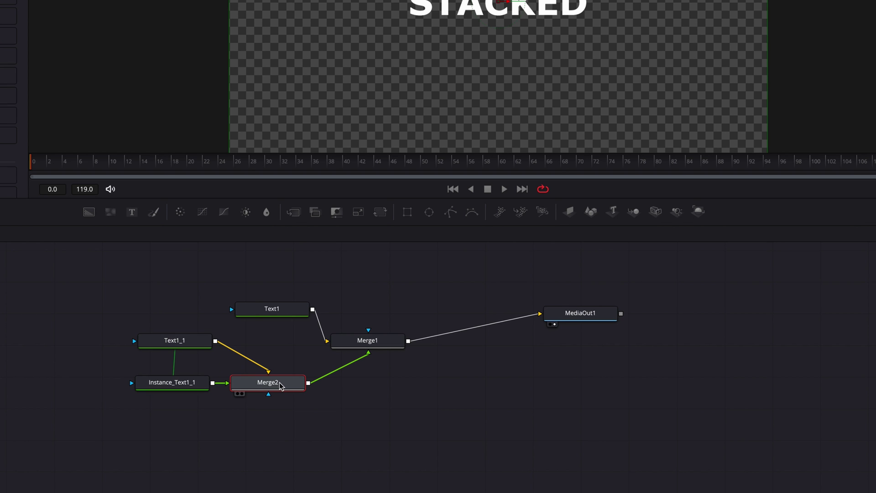
left_click_drag(367, 340, 422, 308)
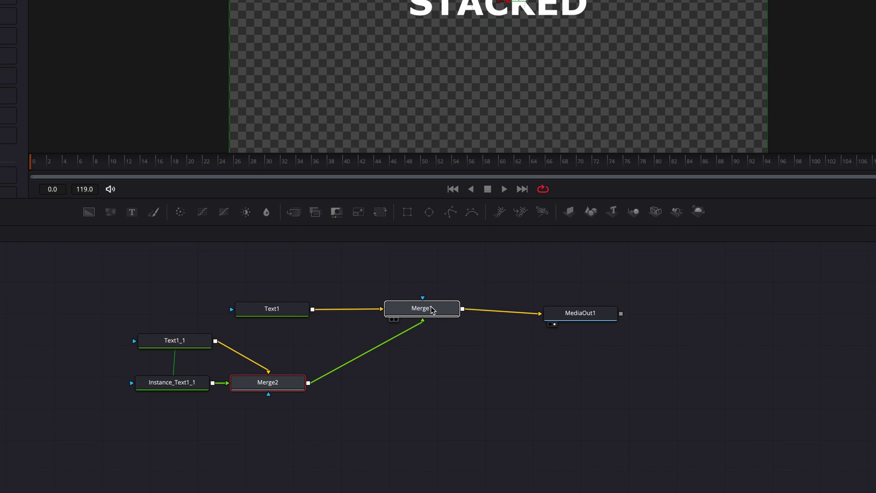
Change the shading appearance of Instance_Text1_1 to a text outline and preview the text nodes and MediaOut1 in the viewer
left_click(196, 381)
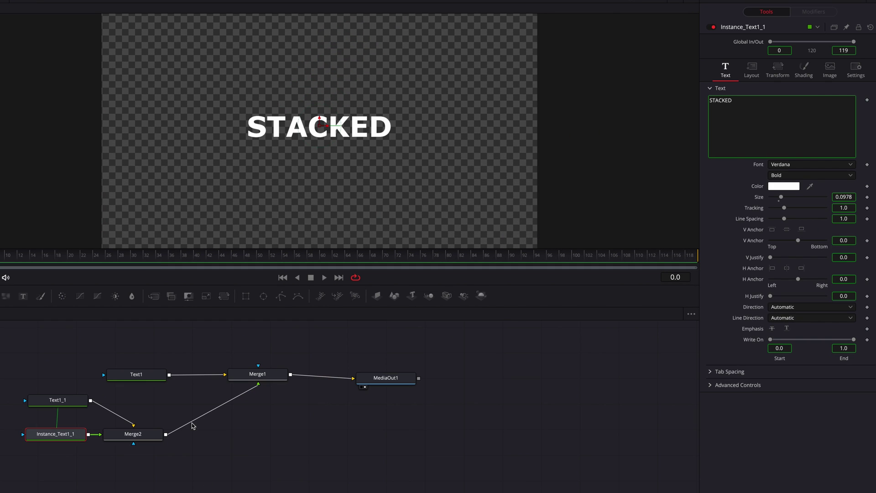
left_click(810, 76)
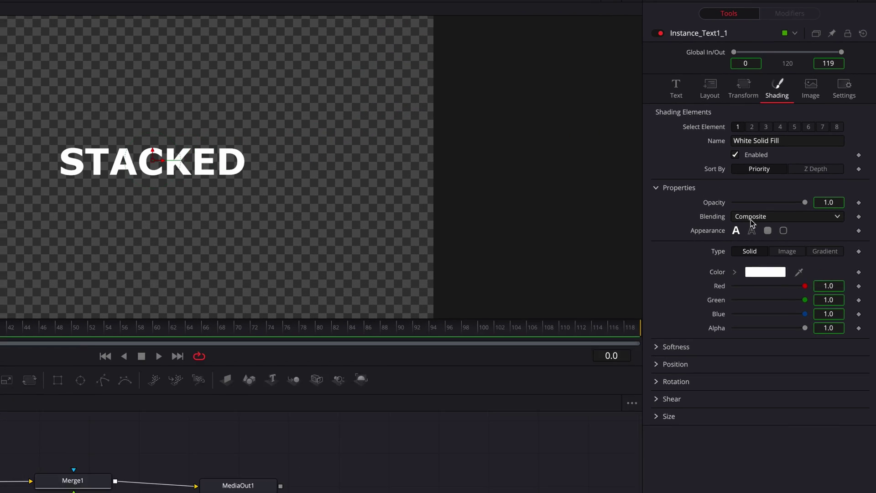
left_click(785, 178)
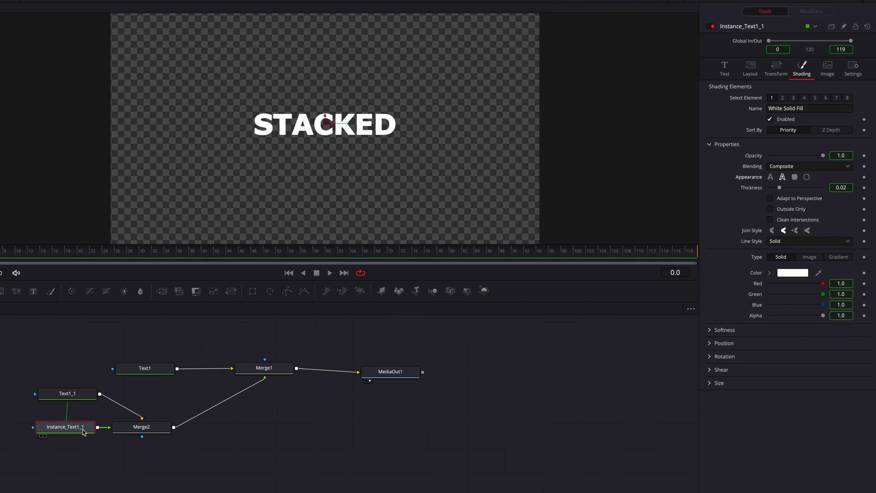
left_click(86, 396)
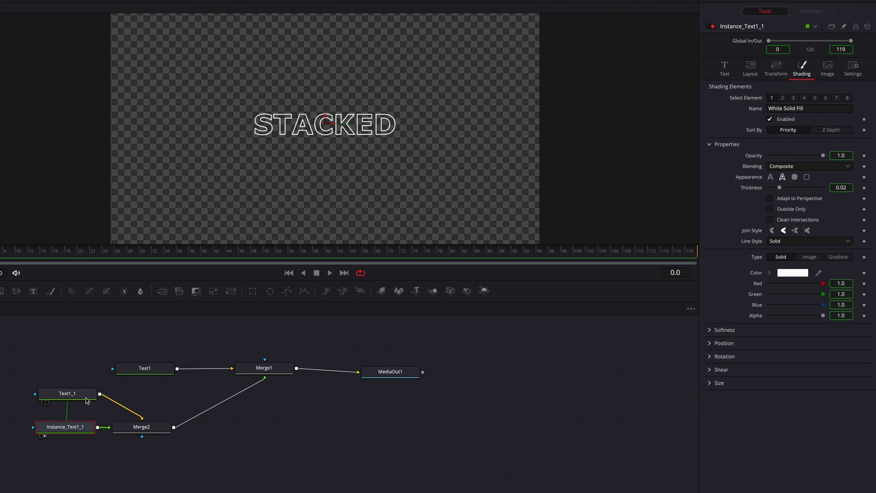
left_click(392, 371)
Make room before Merge2 and insert a Duplicate effect node between Text1_1 and Merge2
left_click_drag(165, 431, 283, 430)
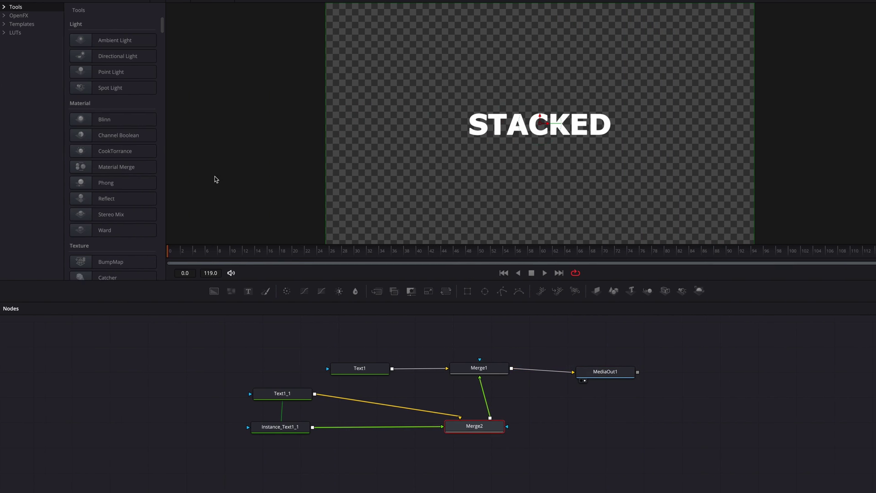
left_click(5, 7)
left_click(25, 58)
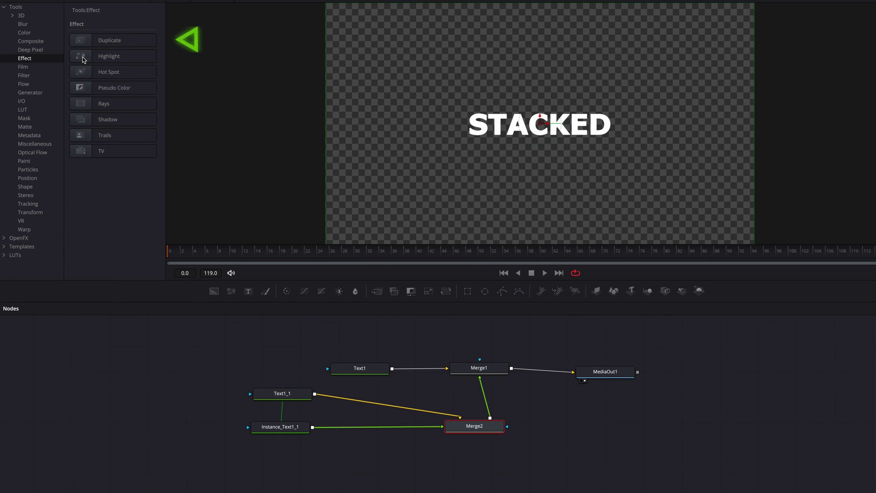
left_click_drag(115, 46, 380, 396)
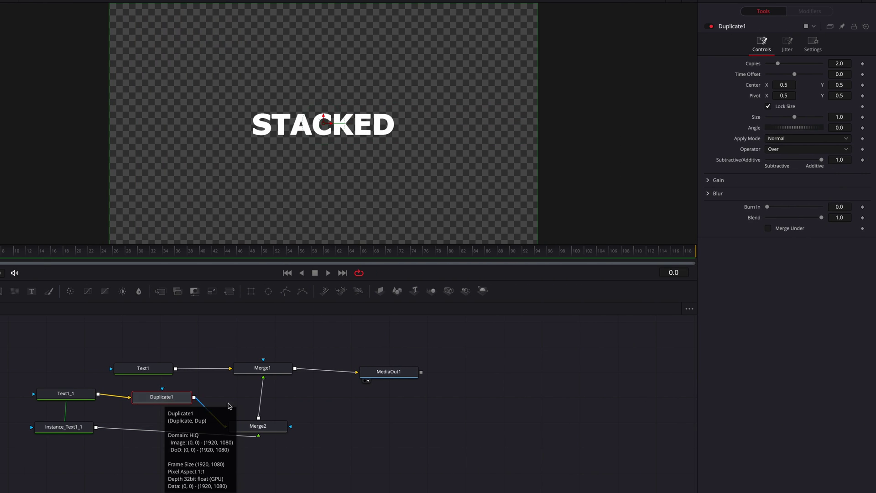
Set the number of copies in Duplicate1 to 5
double_click(840, 63)
type("5")
key("Return")
Try a Center Y of about 0.617 on Duplicate1 and test its Size and Blend controls
left_click_drag(843, 85, 864, 84)
mouse_move(797, 119)
left_mouse_down()
mouse_move(817, 117)
mouse_move(791, 117)
left_mouse_up()
double_click(757, 120)
mouse_move(821, 217)
left_mouse_down()
mouse_move(804, 217)
mouse_move(826, 217)
left_mouse_up()
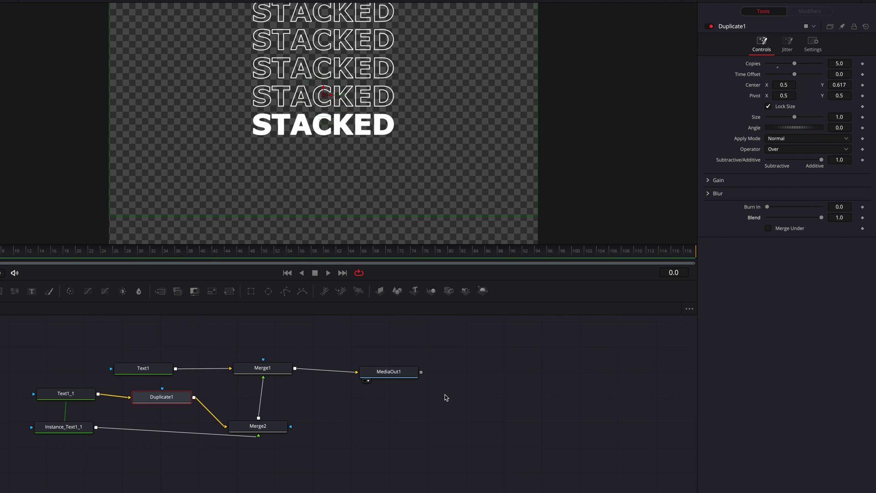
Paste an instance of Duplicate1 between Instance_Text1_1 and Merge2, and deinstance its Center parameter
left_click_drag(166, 404, 165, 402)
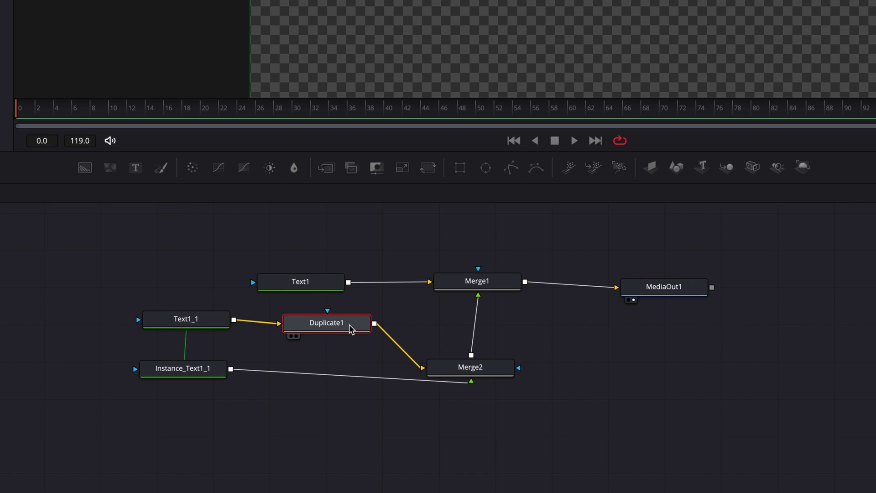
left_click(323, 409)
key("ctrl+shift+v")
left_click_drag(334, 410, 338, 370)
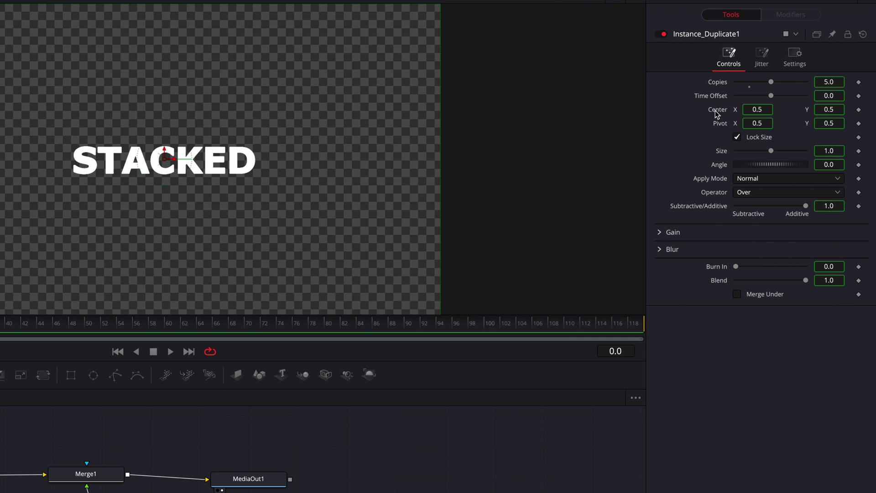
right_click(717, 114)
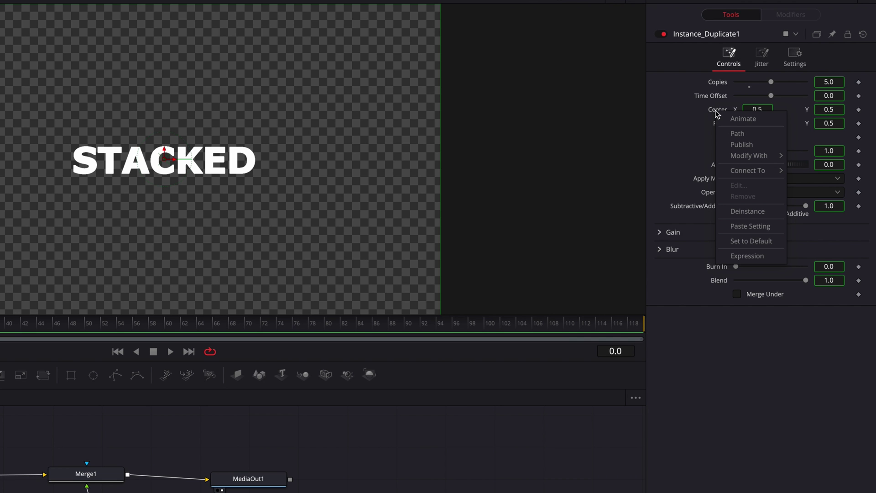
left_click(757, 211)
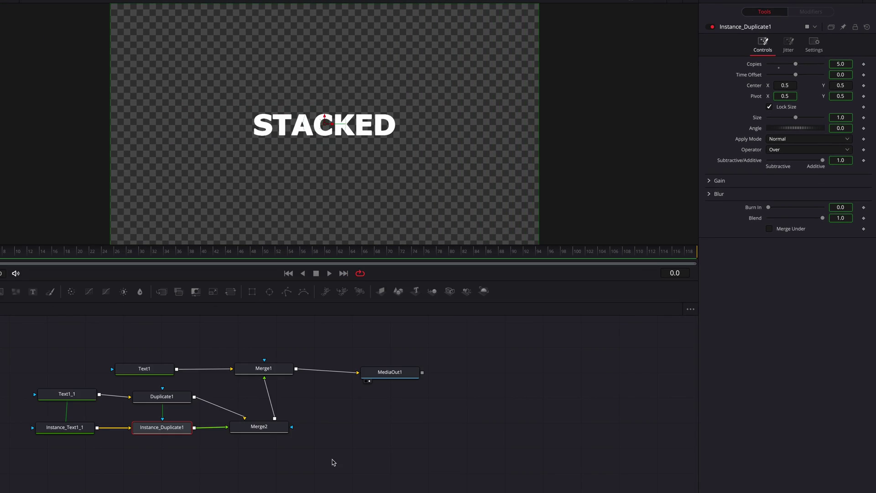
Keyframe Duplicate1's Center at frame 0 and raise its Center Y to about 0.606 at frame 60
left_click(175, 401)
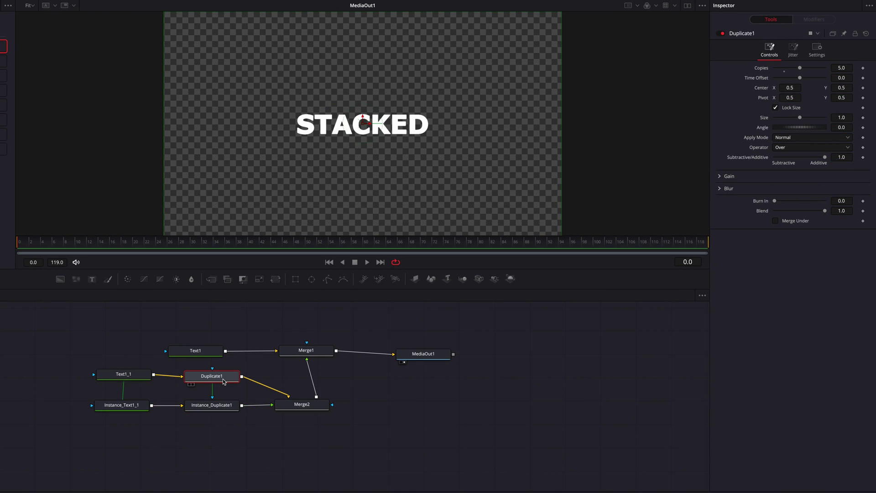
left_click(862, 88)
left_click(365, 246)
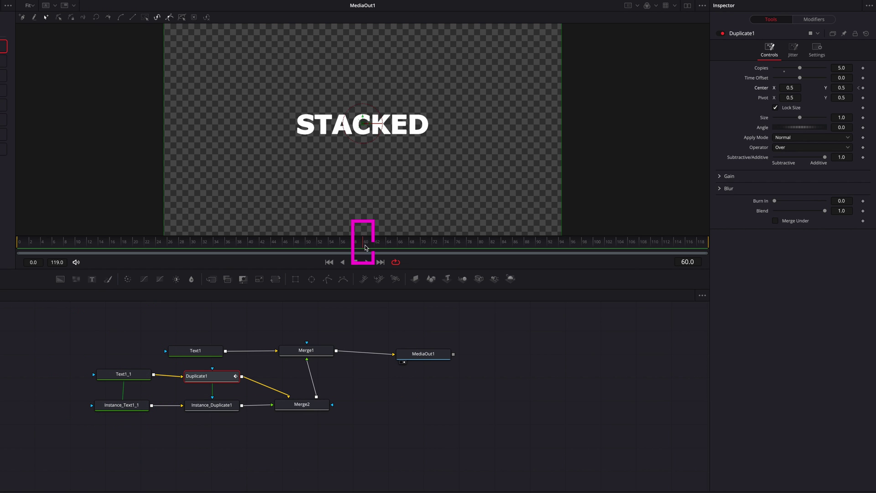
left_click_drag(841, 88, 873, 88)
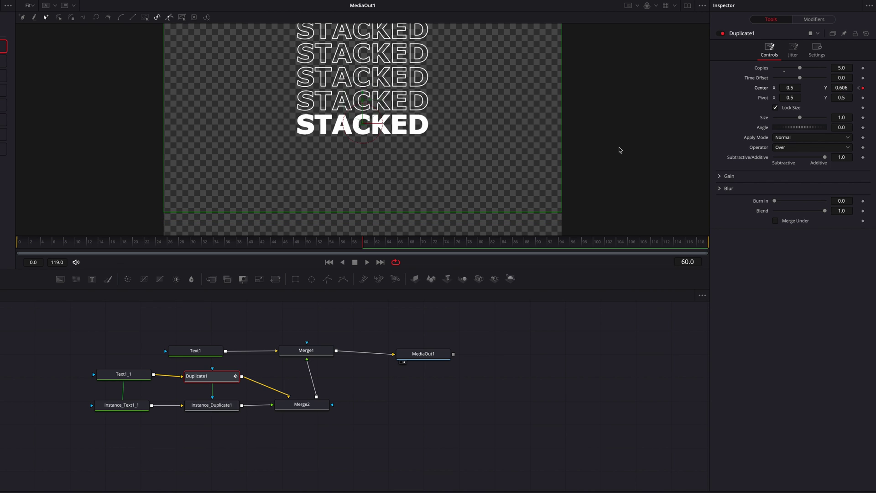
Fine-tune Duplicate1's Center Y at frame 60 slightly upward so the outlined copies reach the frame's upper edge
scroll(620, 150, "down", 2)
left_click_drag(619, 149, 588, 156)
left_click_drag(840, 88, 843, 87)
Keyframe Instance_Duplicate1's Center at frame 0, lower its Center Y to about 0.389 at frame 60, and scrub the animation
left_click_drag(198, 245, 17, 245)
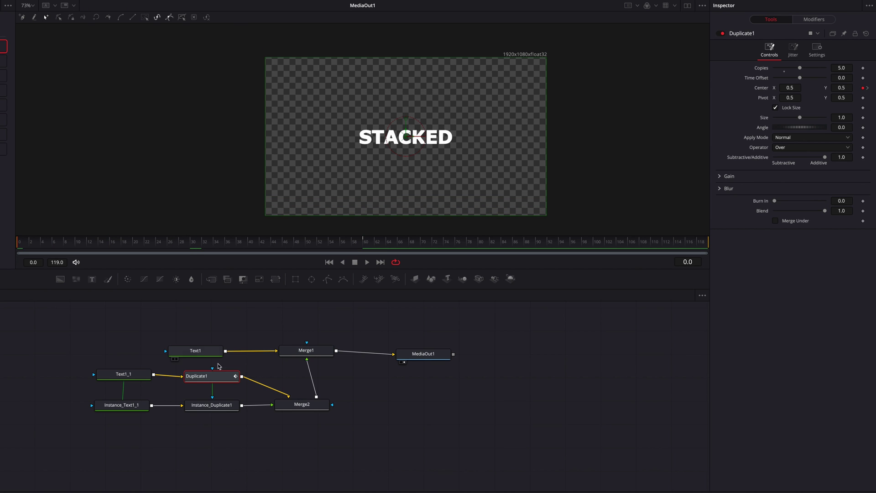
left_click(224, 410)
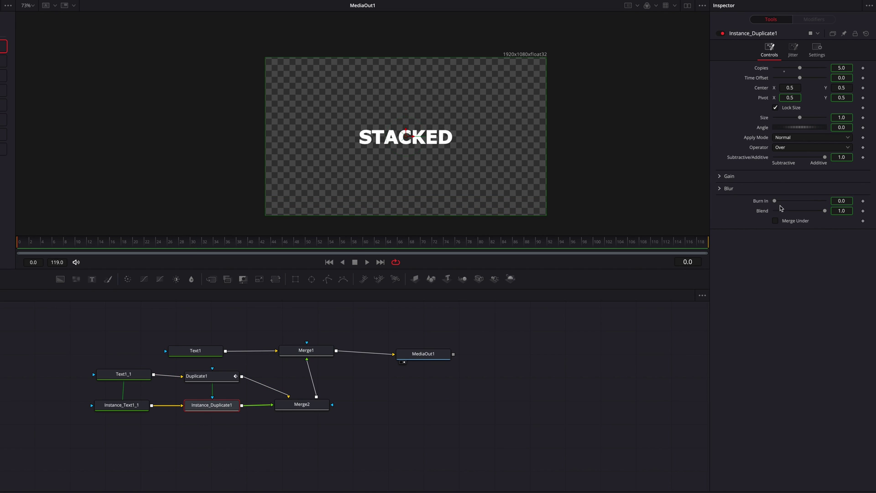
left_click(863, 87)
left_click_drag(273, 247, 370, 245)
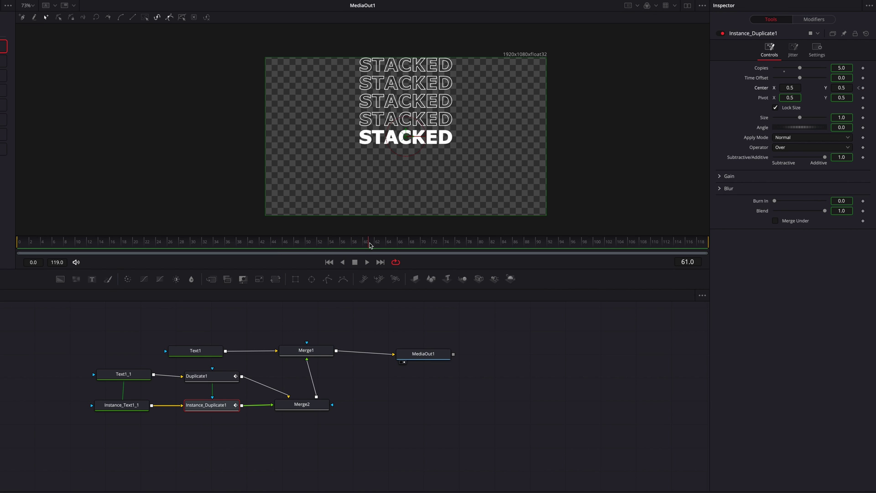
left_click_drag(844, 88, 794, 88)
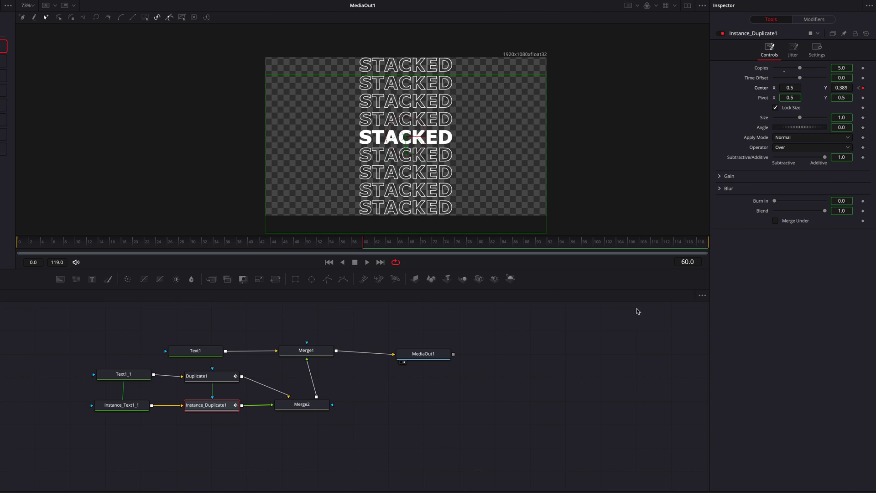
left_click_drag(228, 239, 368, 244)
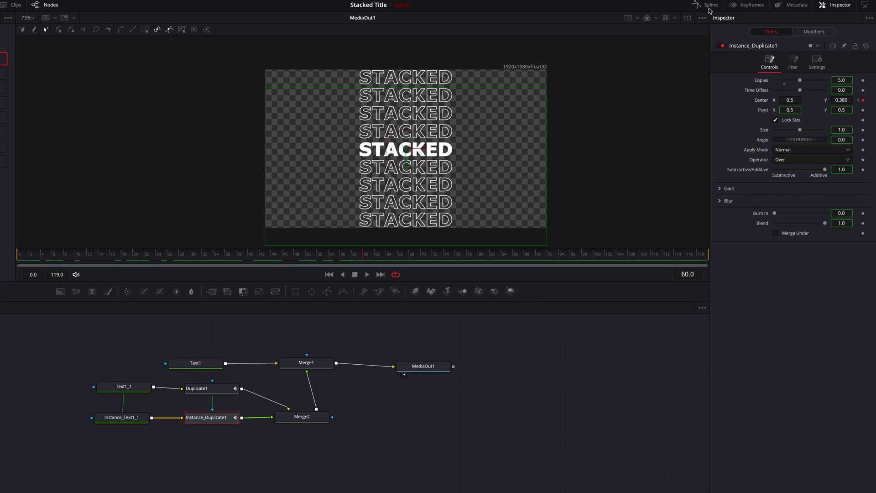
Show the Displacement curves of both Duplicate1 and Instance_Duplicate1 in the spline editor and fit them to the view
left_click(709, 7)
left_click(225, 392, "ctrl")
left_click(302, 300)
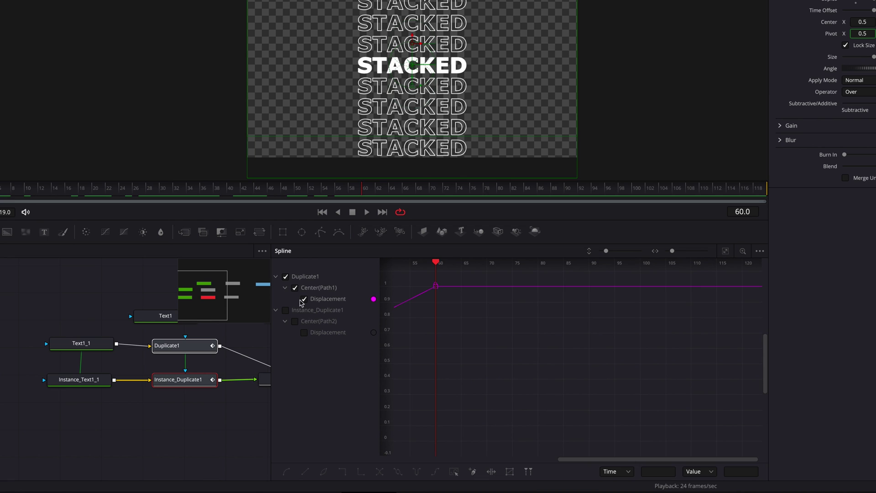
left_click(296, 322)
left_click(725, 251)
Select the keyframes of both Displacement curves and shape their handles into a fast start with a long ease-out
left_click_drag(412, 276, 760, 454)
left_click_drag(526, 390, 426, 298)
left_click_drag(525, 389, 426, 294)
left_click_drag(630, 338, 433, 294)
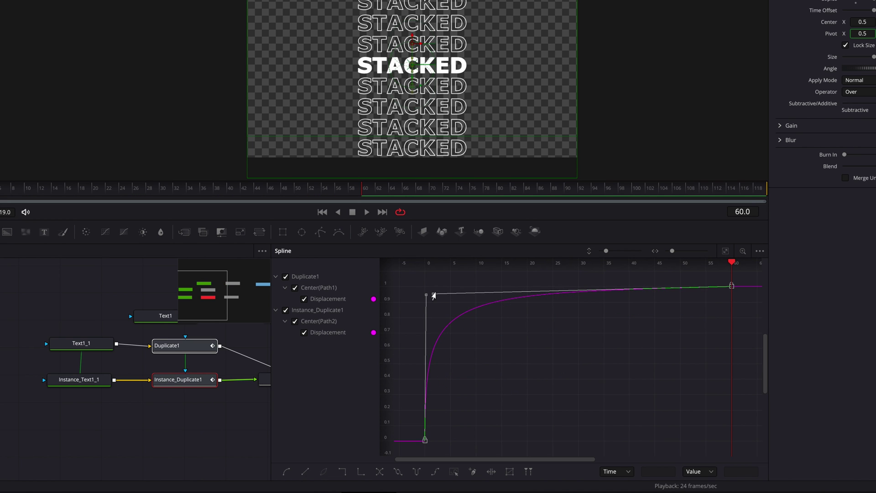
Play the eased animation from frame 0 and close the spline editor
left_click_drag(208, 187, 73, 186)
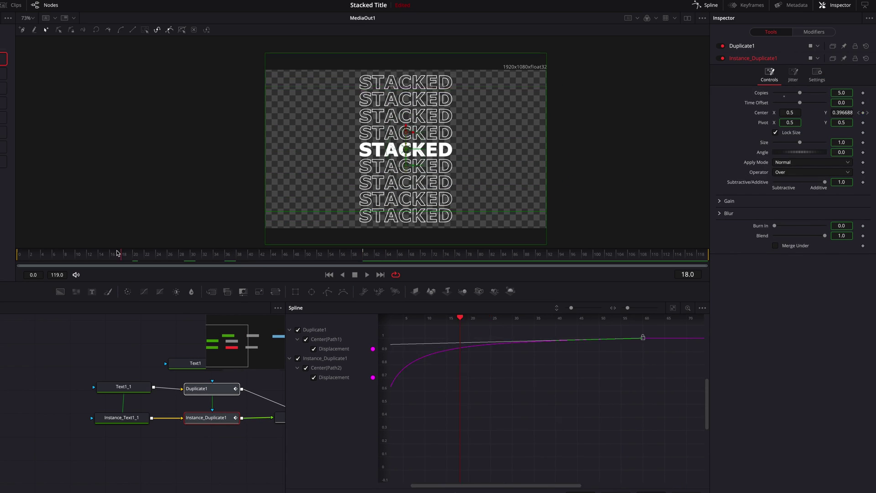
left_click_drag(117, 253, 18, 253)
key("space")
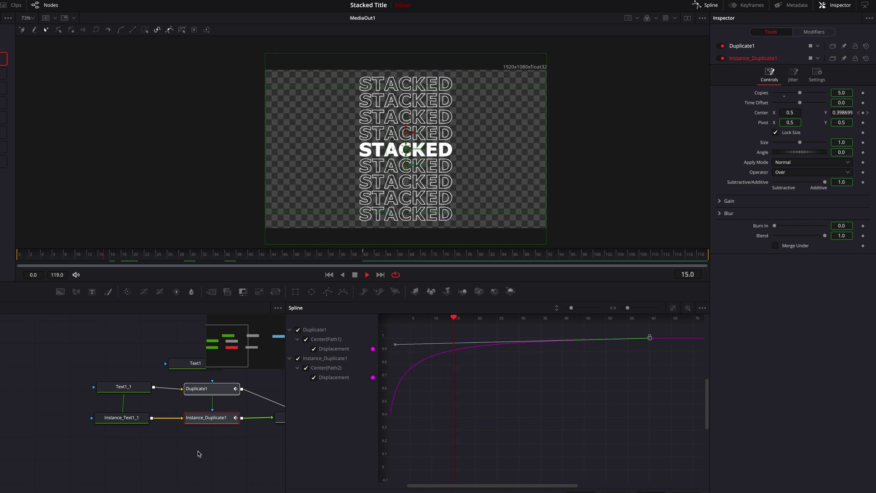
left_click(710, 3)
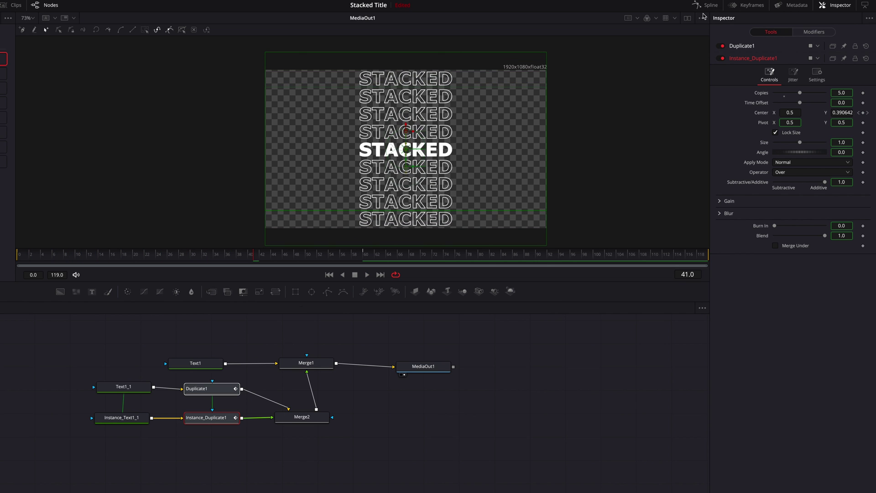
Play back the title animation, stop at frame 73, and deselect both Duplicate nodes
key("space")
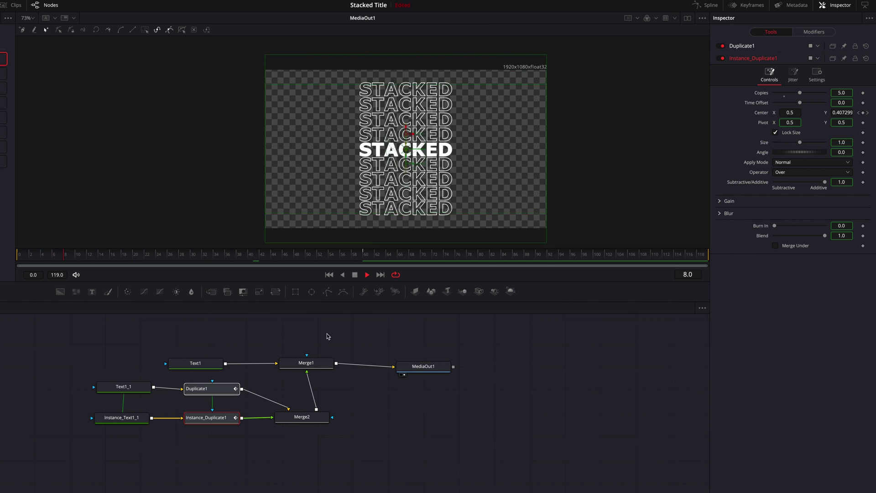
key("space")
left_click_drag(382, 431, 501, 423)
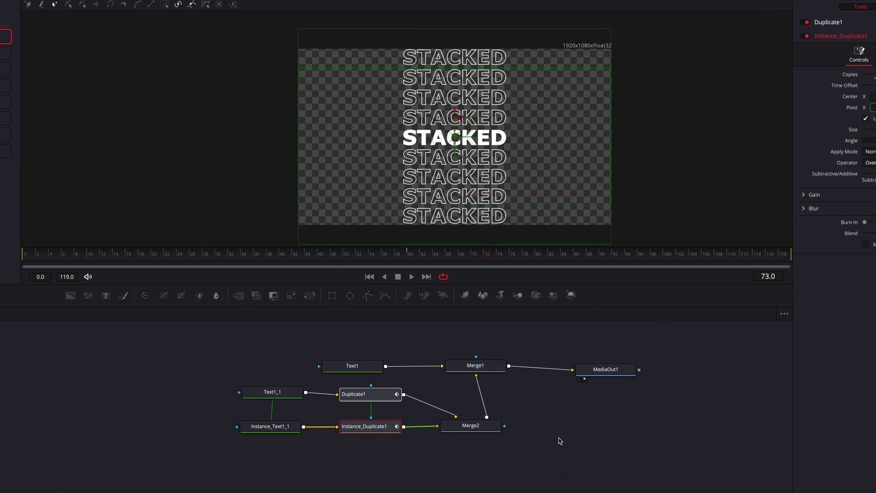
left_click(560, 441)
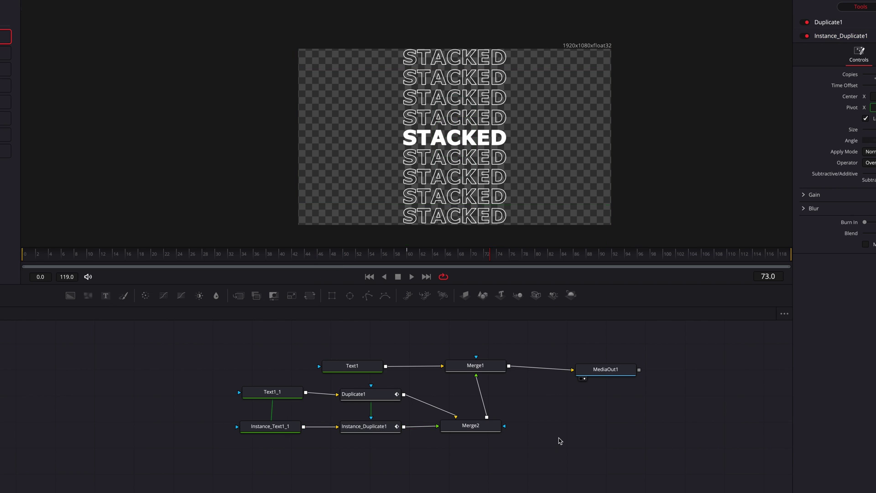
Mask Text1_1 with a Rectangle that keeps only the letters' upper part, Center Y about 0.723, Soft Edge 0.0017
left_click_drag(294, 332, 173, 385)
left_click_drag(224, 394, 248, 396)
left_click(275, 395)
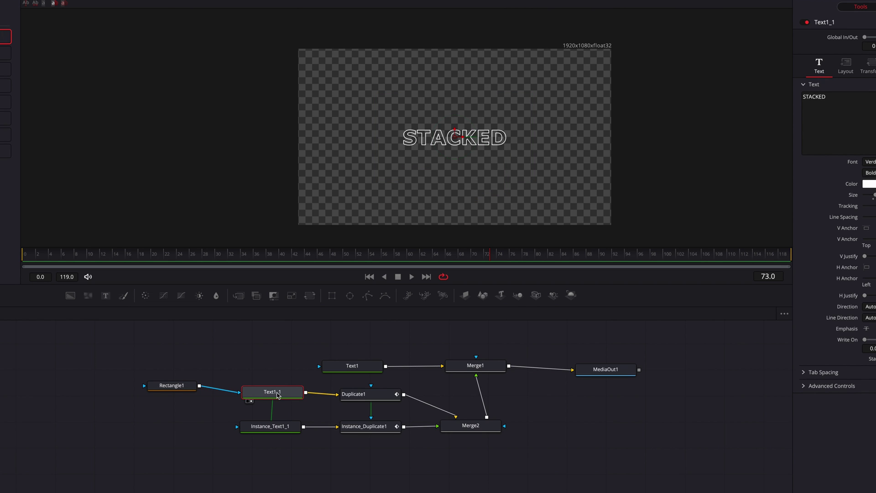
left_click_drag(173, 385, 181, 389)
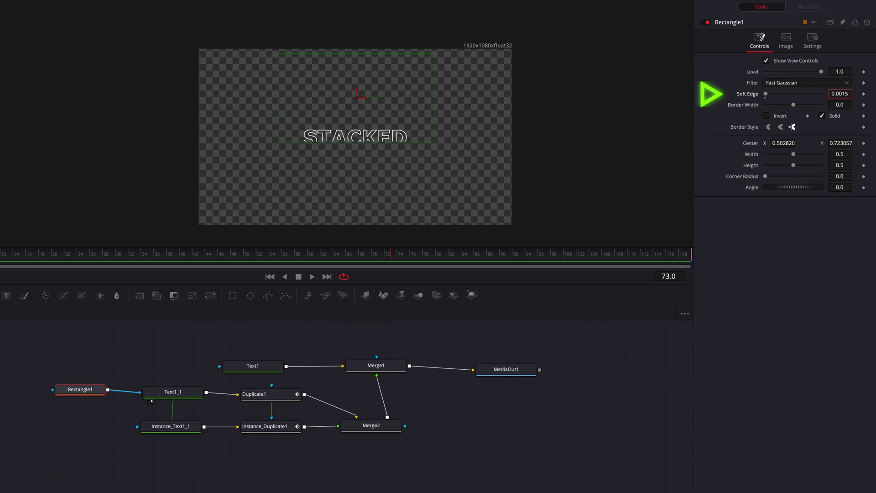
left_click_drag(839, 93, 841, 94)
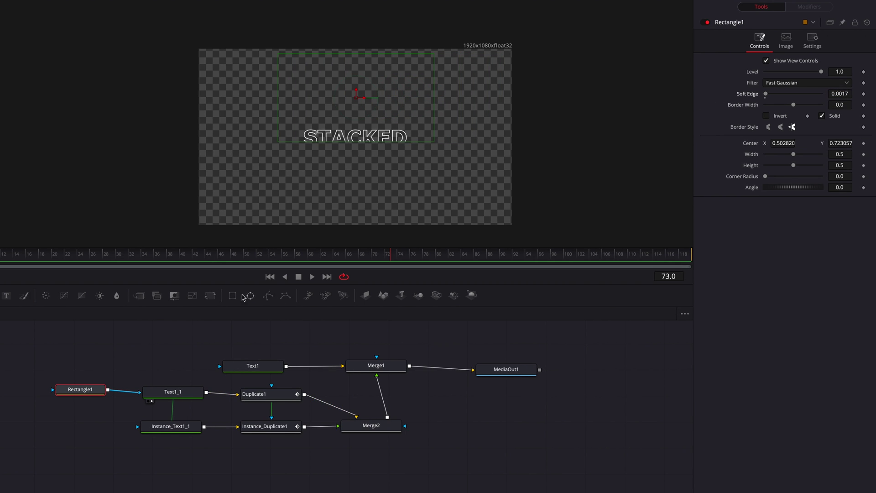
Mask Instance_Text1_1 with a Rectangle lowered to Center Y about 0.267 to cut off the letters' tops, with Soft Edge 0.0041
left_click(183, 427)
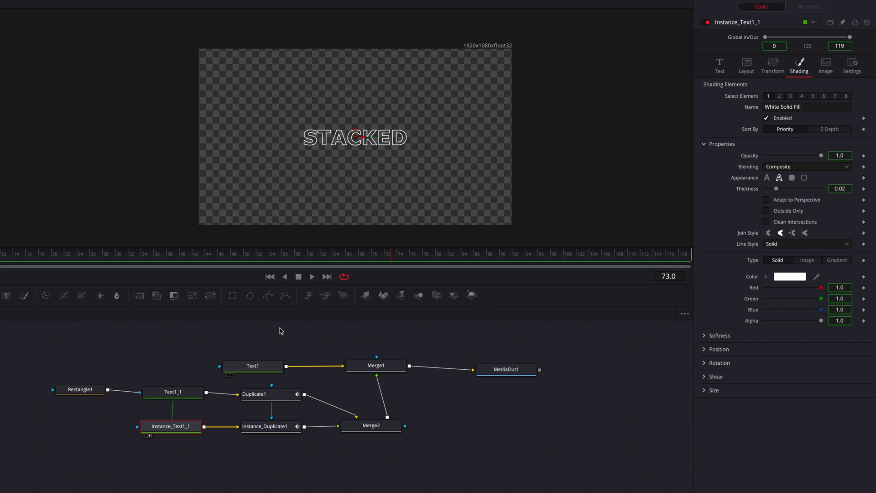
left_click(232, 297)
left_click_drag(128, 427, 137, 426)
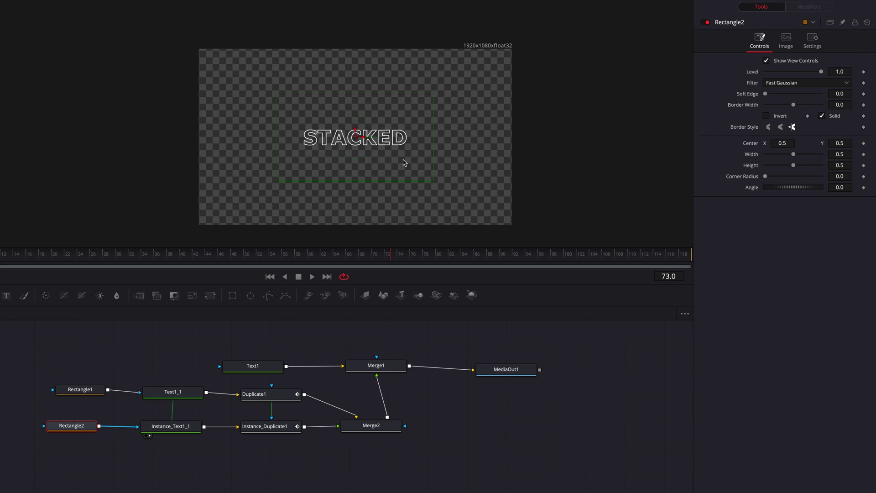
left_click_drag(356, 140, 357, 178)
mouse_move(842, 94)
left_mouse_down()
mouse_move(849, 93)
mouse_move(839, 94)
left_mouse_up()
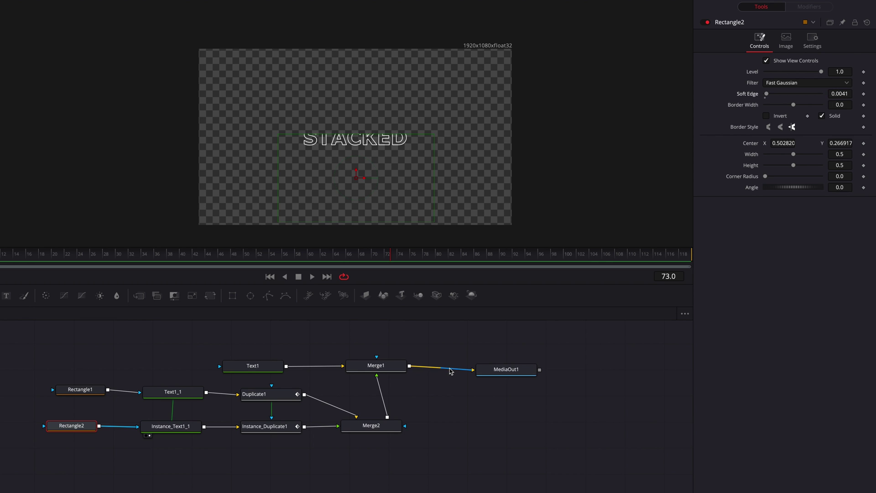
View the MediaOut1 result and set Rectangle2's Soft Edge to 0.0035
left_click_drag(510, 372, 513, 370)
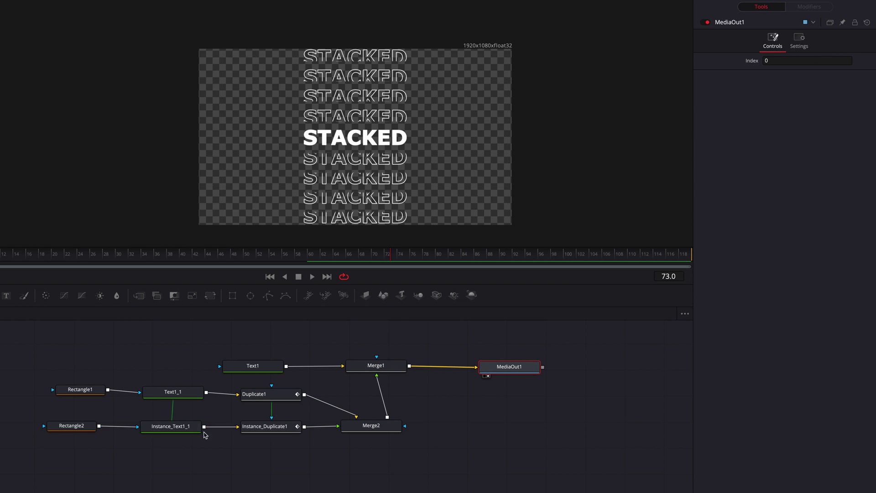
left_click(72, 425)
left_click_drag(845, 93, 841, 93)
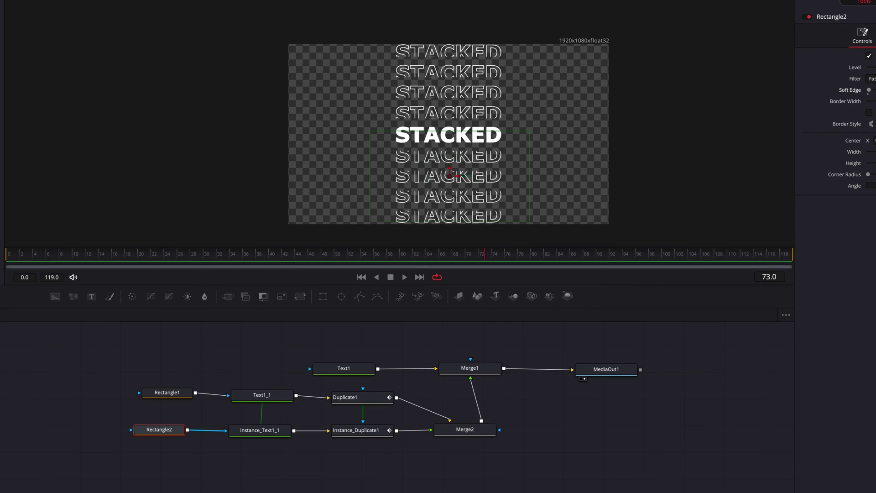
left_click_drag(543, 438, 538, 448)
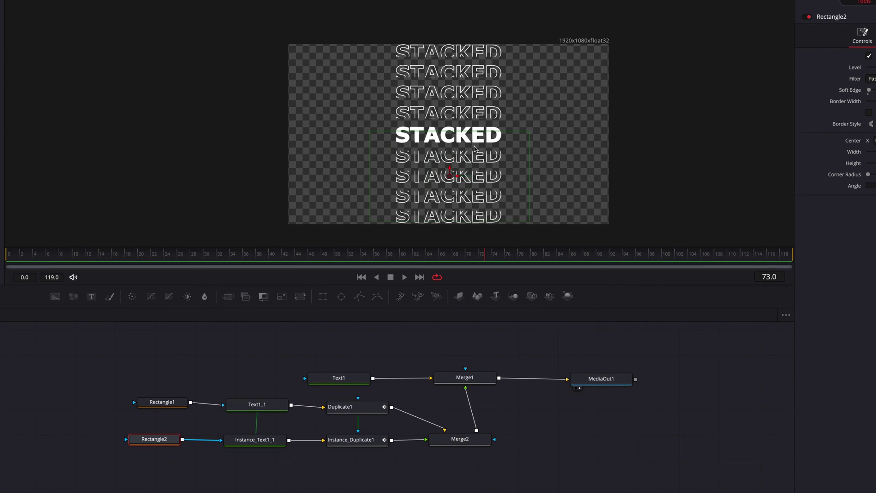
scroll(474, 147, "up", 3)
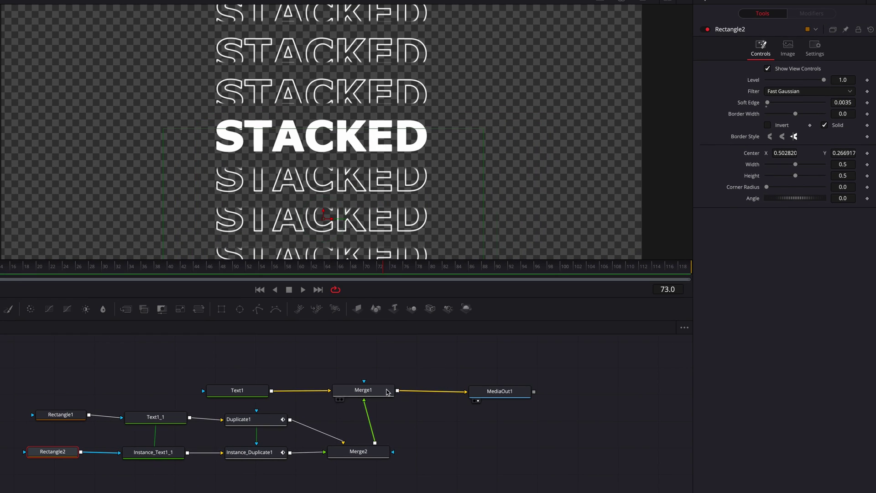
Disable and re-enable Merge1 to compare the solid title with and without the outlined copies
left_click(364, 389)
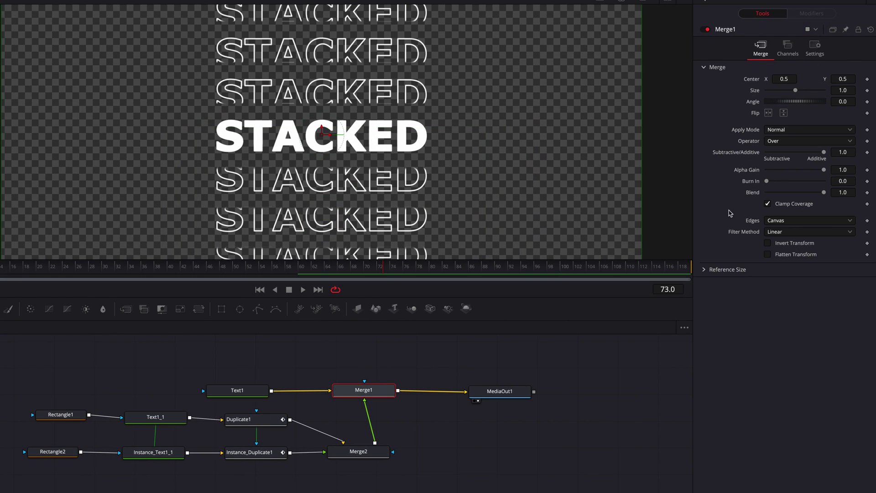
left_click(705, 30)
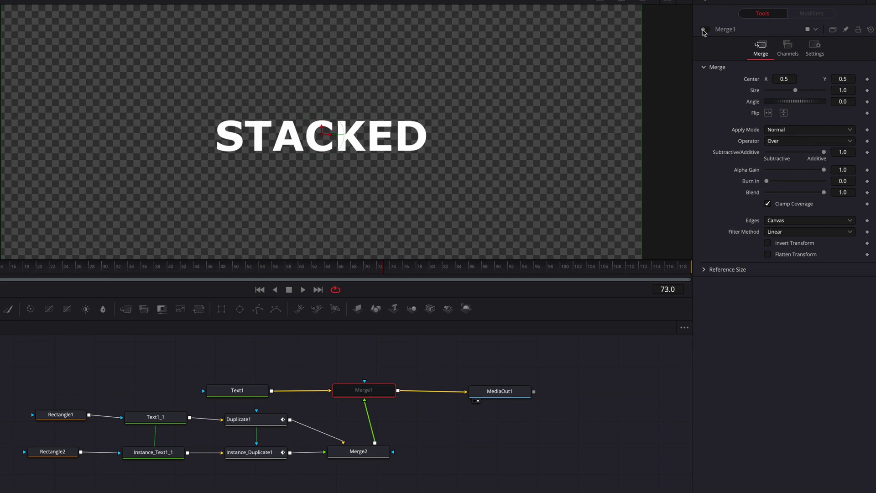
left_click(705, 30)
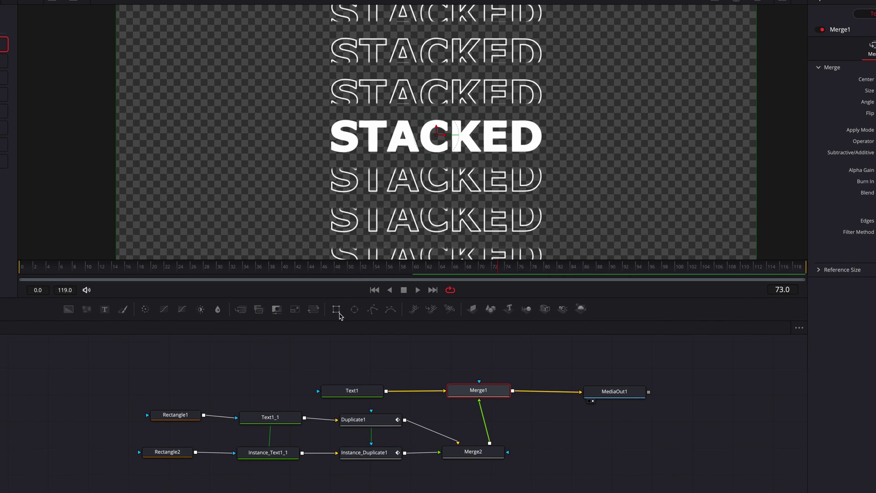
Mask Merge1 with an inverted Rectangle around the solid word, Width about 0.452 and Height about 0.106
left_click_drag(339, 315, 479, 381)
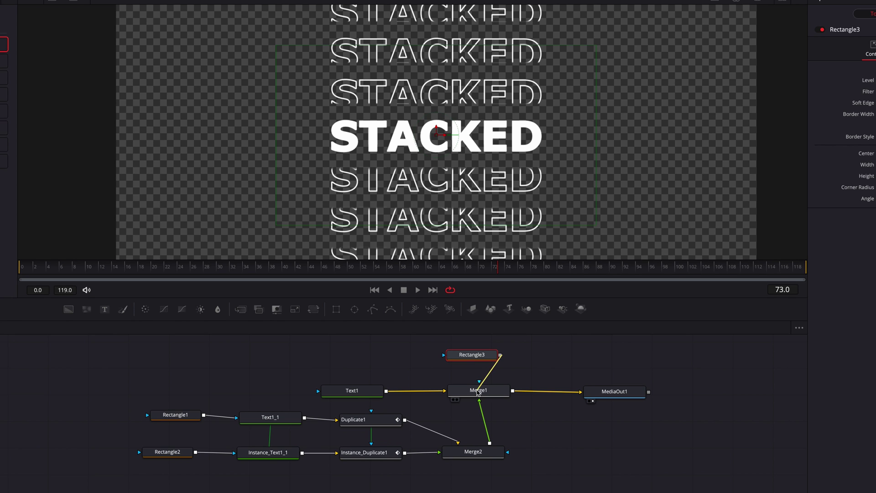
left_click_drag(599, 50, 582, 119)
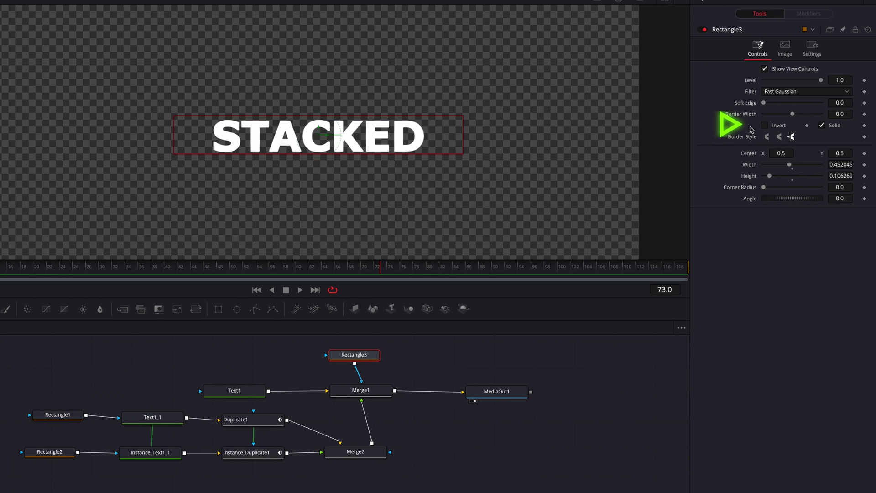
left_click(763, 127)
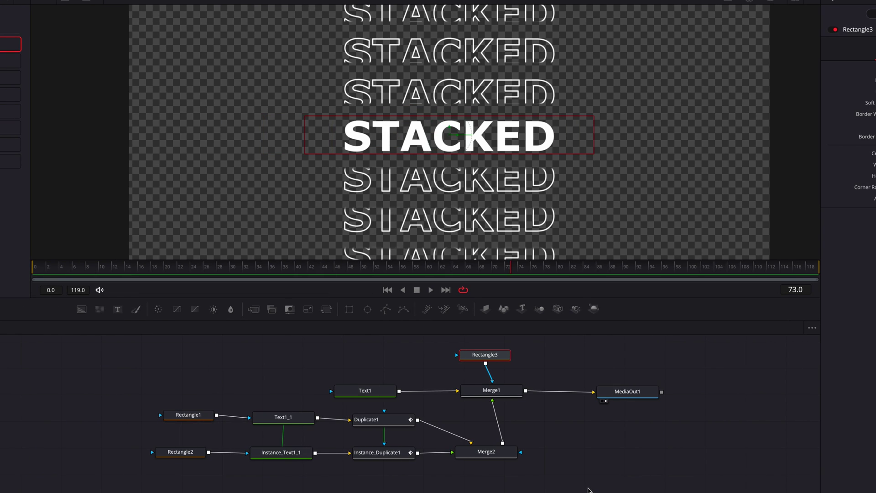
left_click(458, 488)
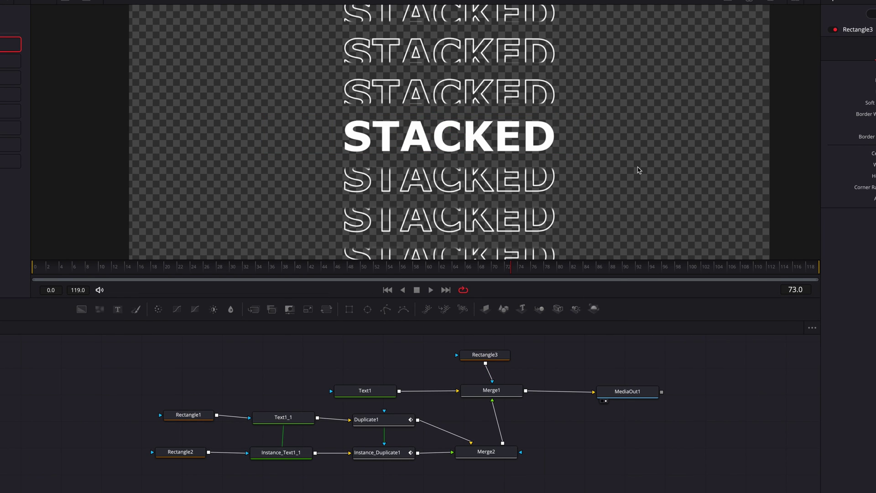
Fit the composition in the viewer, switch to the Edit page, play the title, and return to the timeline start
key("ctrl+f")
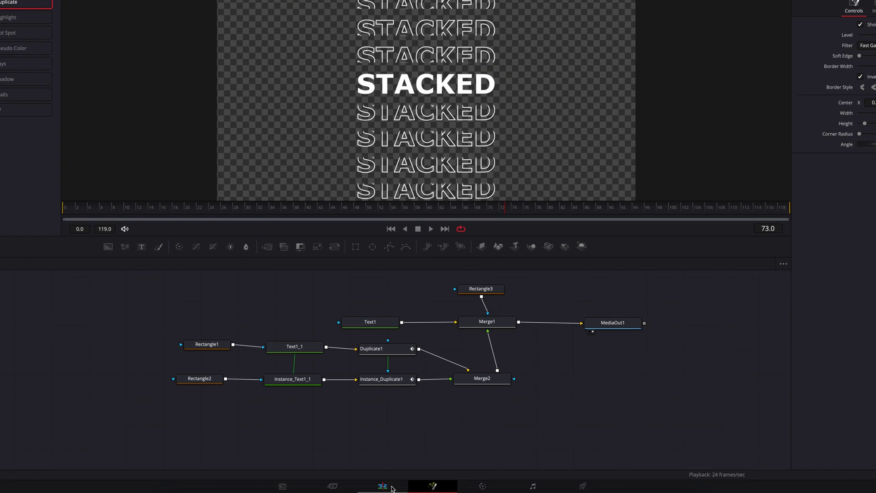
left_click(383, 486)
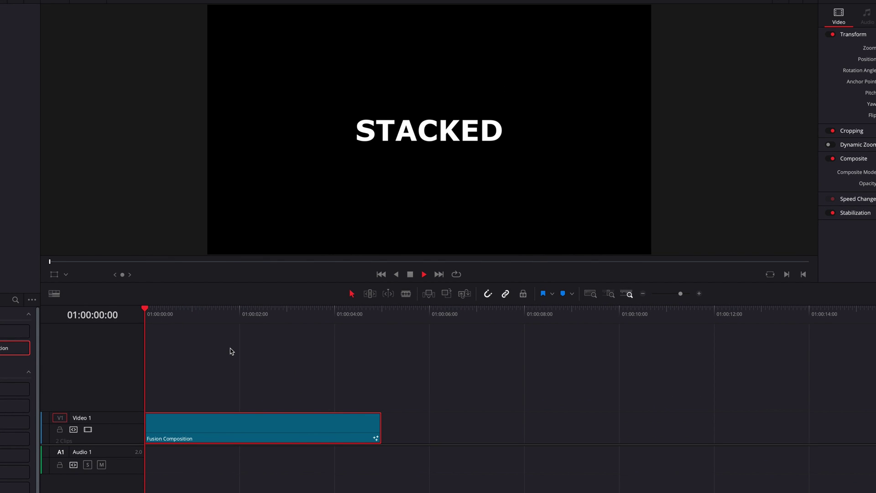
key("space")
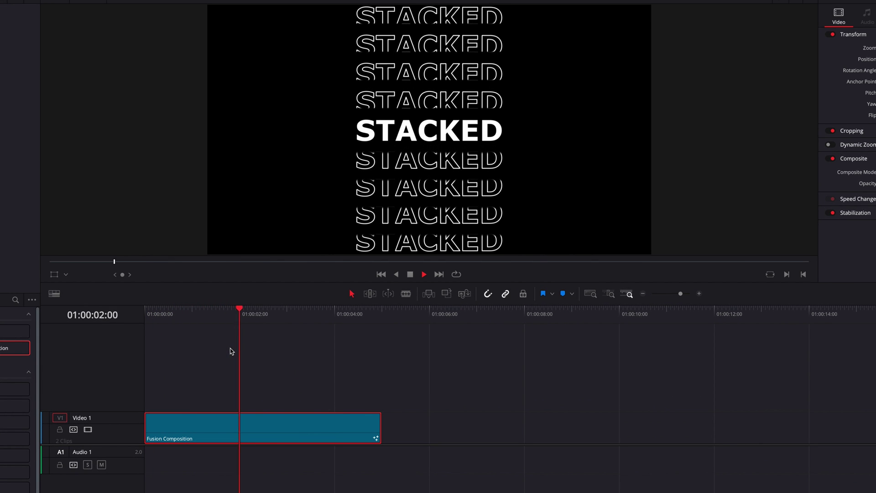
key("space")
key("Home")
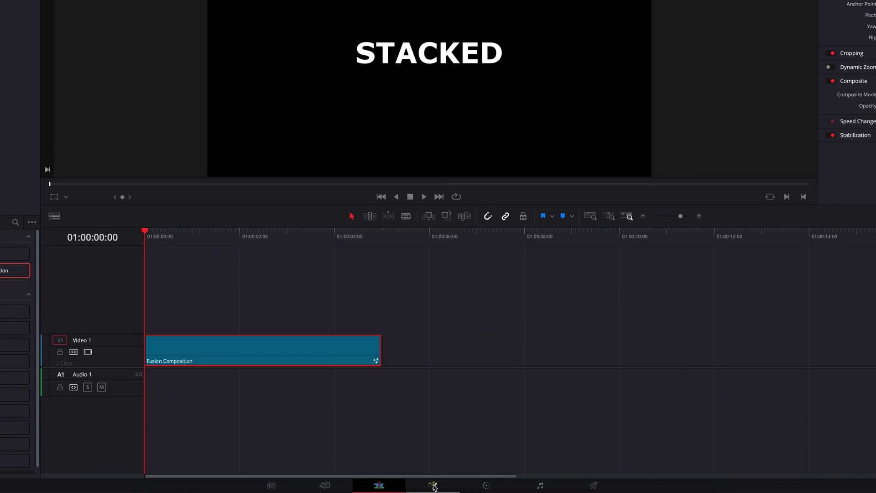
Return to the Fusion page and delete every node except Text1 and MediaOut1
left_click(433, 485)
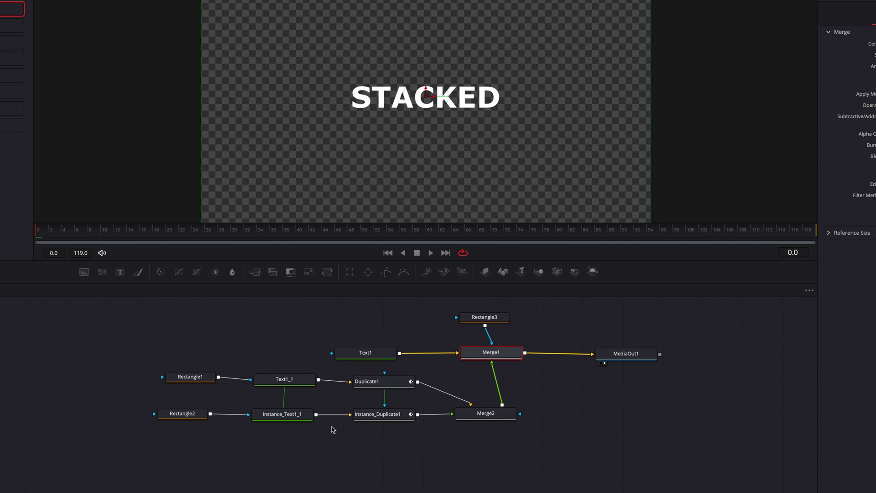
left_click_drag(191, 364, 520, 463)
key("Delete")
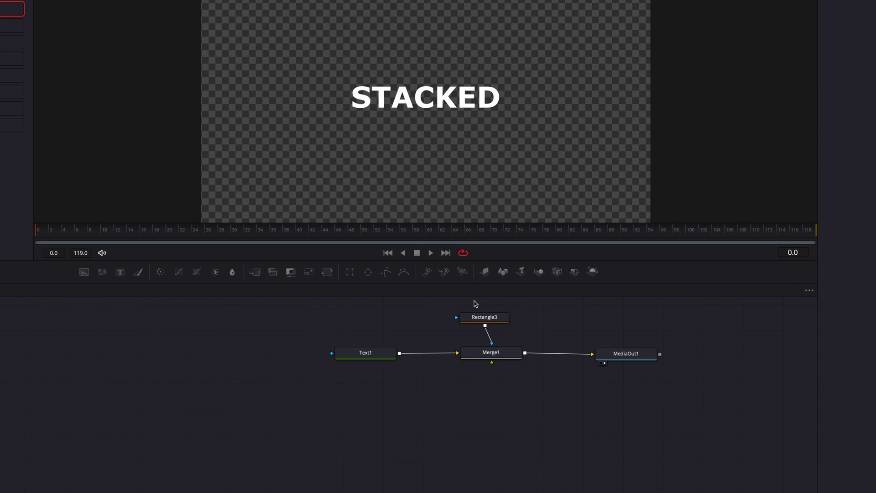
left_click_drag(473, 303, 529, 365)
key("Delete")
Reduce the text size of Text1 and merge a pasted copy of the node over it
left_click_drag(376, 360, 359, 360)
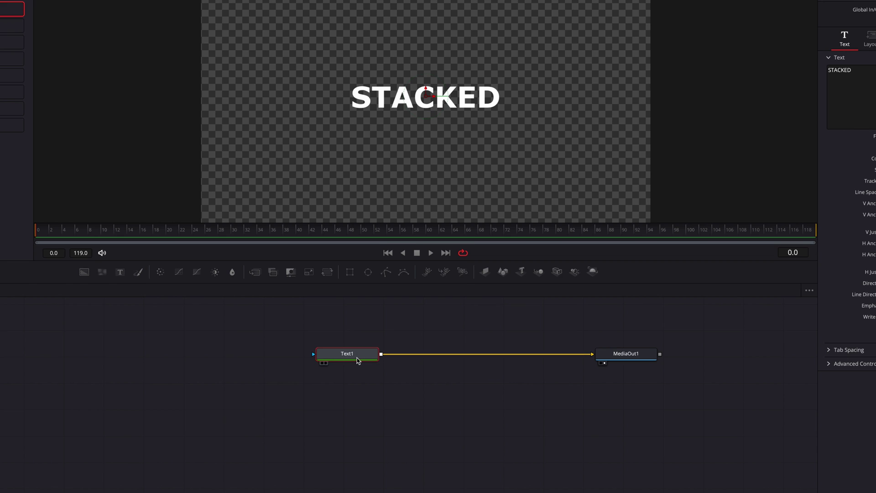
left_click_drag(844, 199, 826, 201)
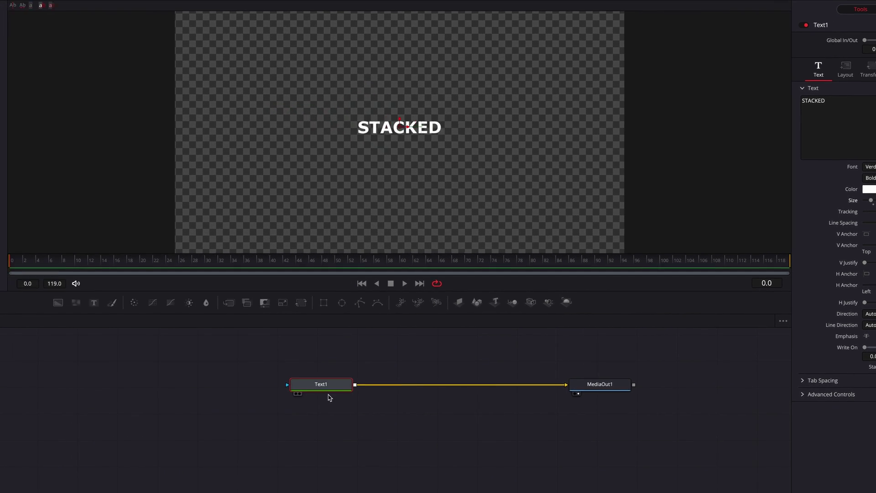
left_click_drag(343, 389, 340, 387)
key("ctrl+c")
key("ctrl+v")
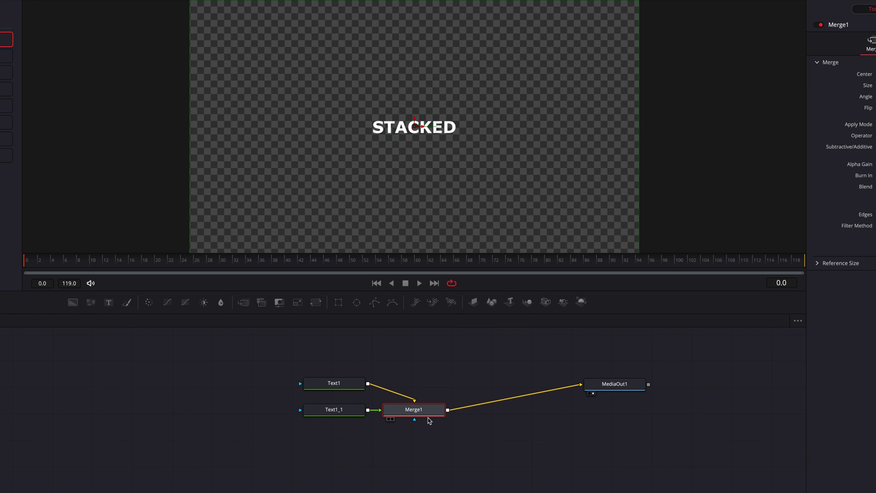
Insert a Duplicate effect between Text1_1 and Merge1, and set Text1_1's shading appearance to a text outline
left_click_drag(354, 418, 178, 427)
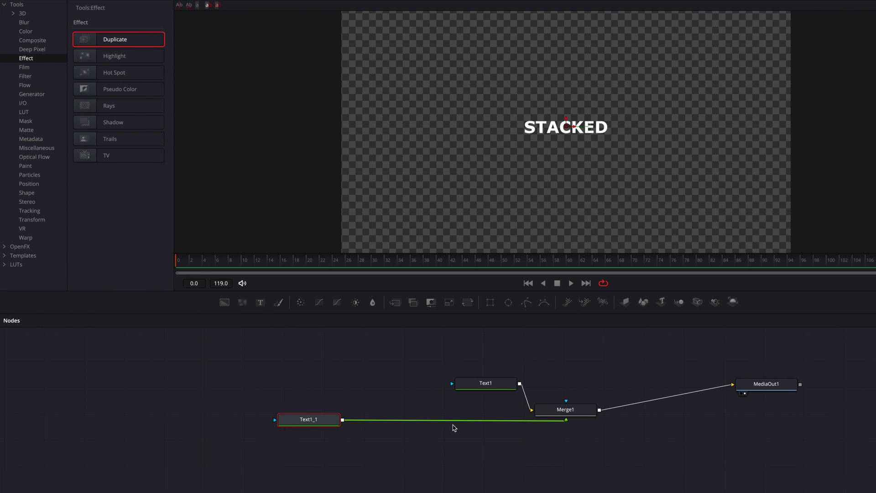
left_click_drag(133, 36, 416, 424)
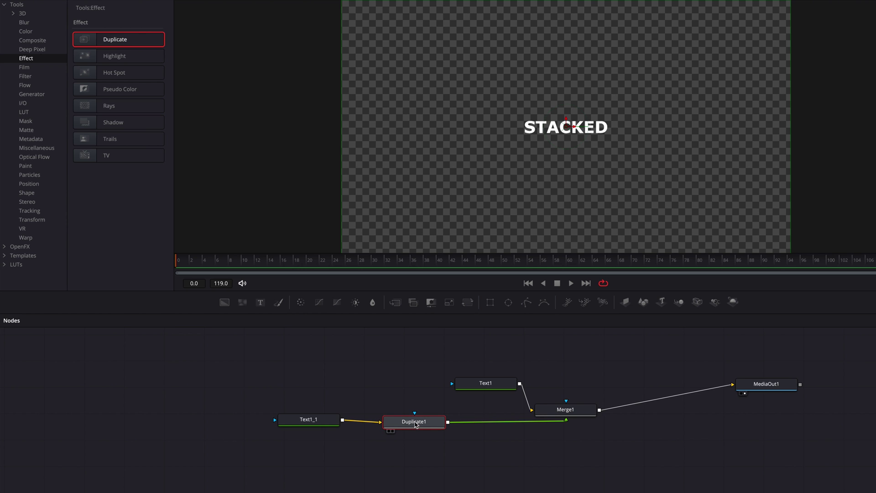
left_click(309, 420)
left_click(805, 80)
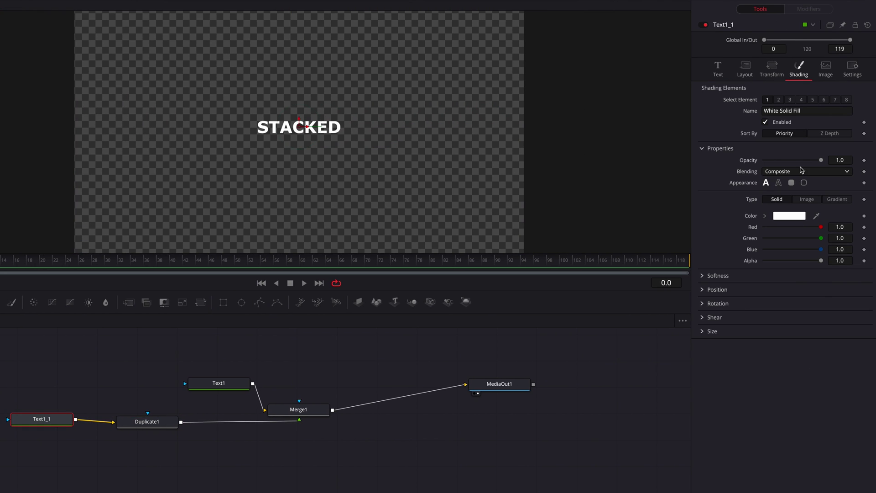
left_click(779, 183)
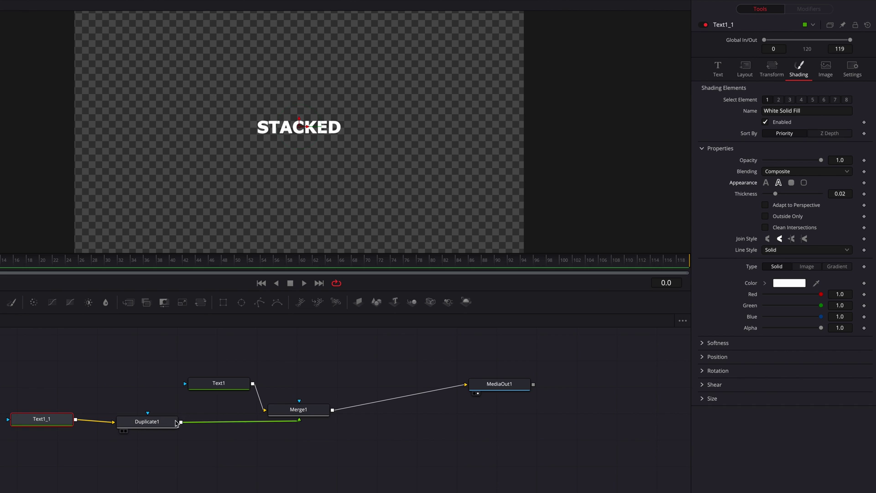
Set Duplicate1 to 4 copies, and try shifting its horizontal center before resetting it
left_click(162, 427)
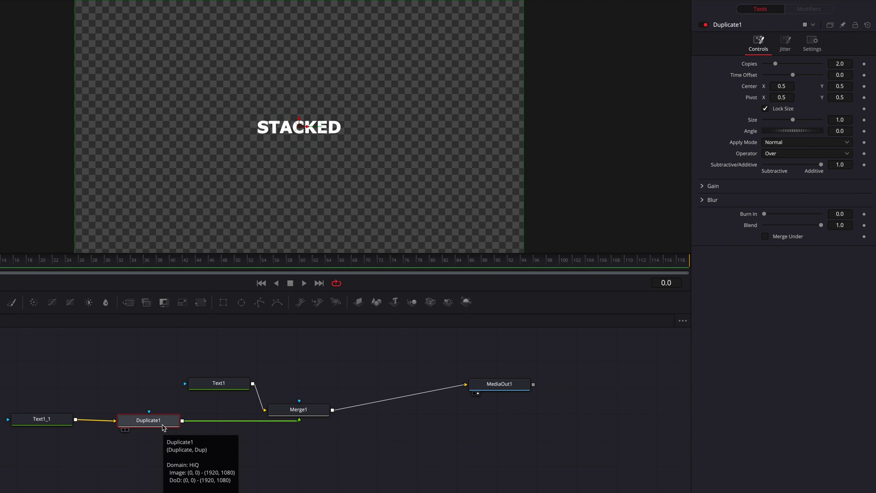
left_click(849, 63)
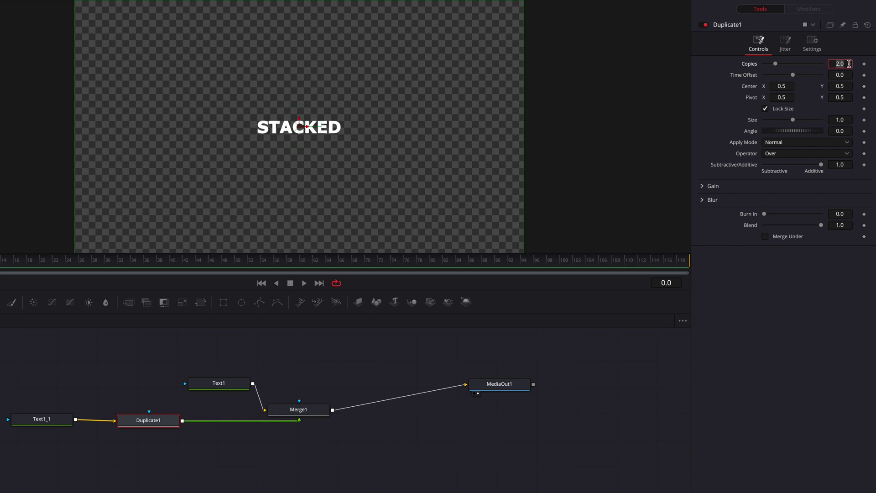
key("Return")
left_click_drag(784, 87, 756, 86)
double_click(754, 90)
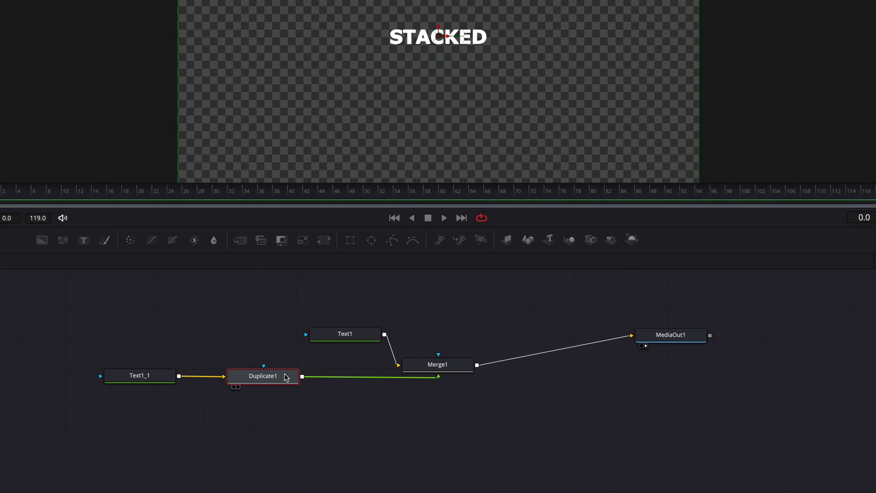
Paste an instance of Duplicate1, feed it from Text1_1, merge it with Duplicate1's output, and make room by moving Merge1
left_click(270, 430)
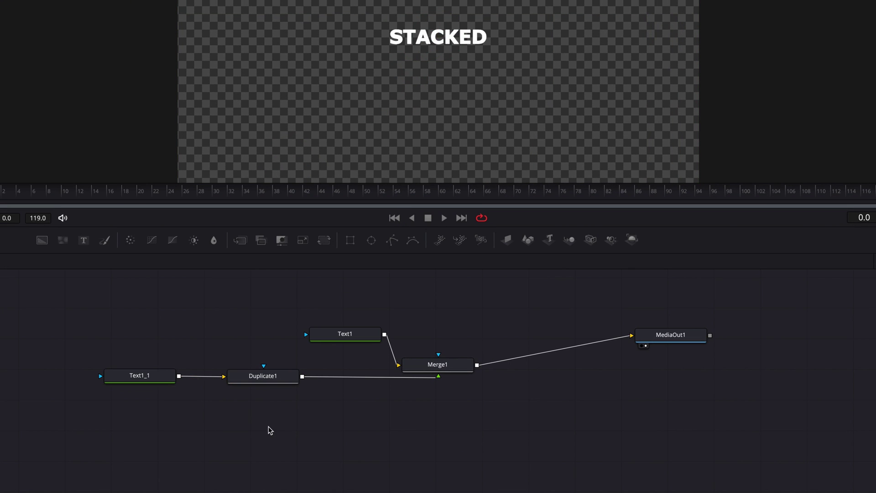
key("ctrl+shift+v")
left_click_drag(179, 376, 229, 426)
left_click_drag(306, 427, 302, 376)
left_click_drag(453, 368, 540, 339)
Deinstance the Center parameter of Instance_Duplicate1
left_click(274, 426)
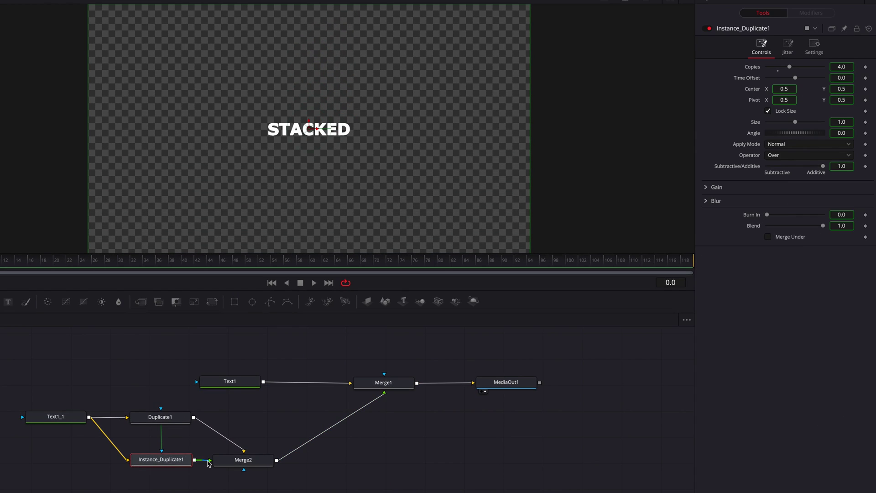
right_click(755, 93)
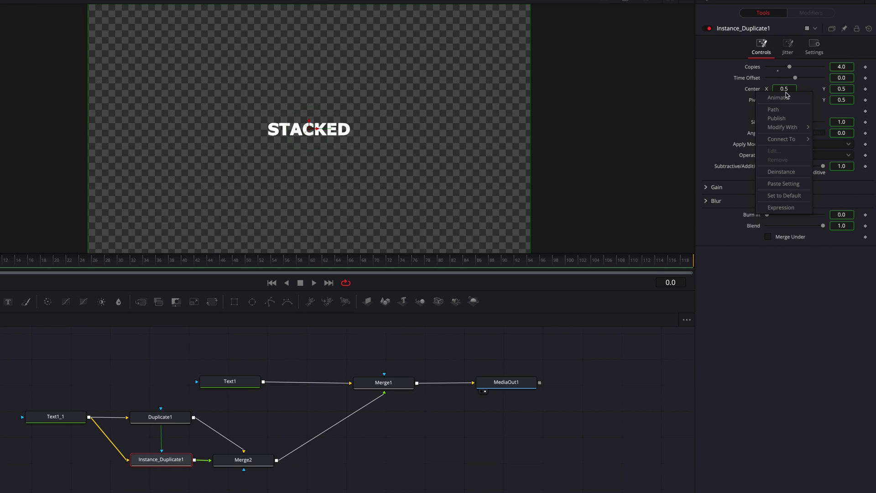
left_click(791, 172)
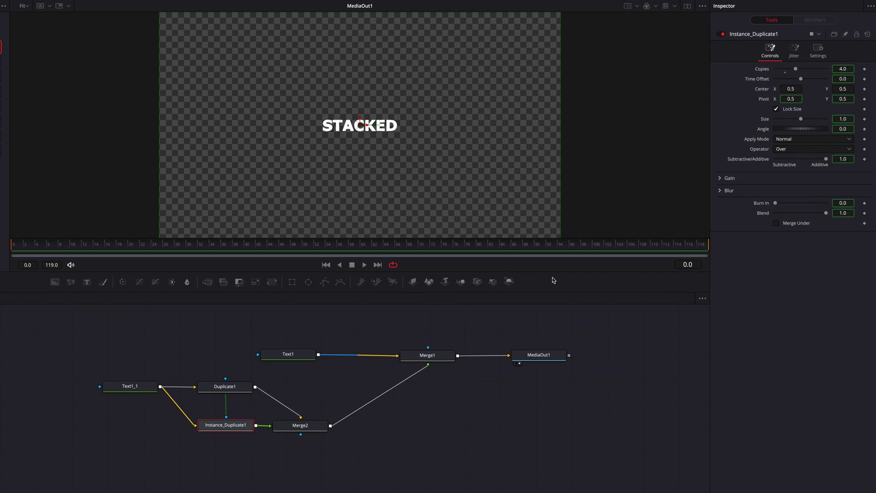
Keyframe Duplicate1's Center at frame 0 and set its Center X to 0.695 at frame 60
left_click(201, 391)
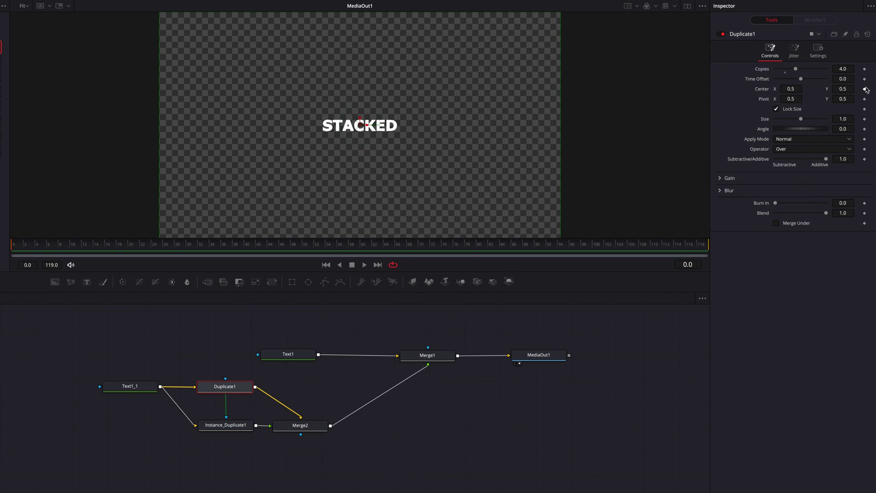
left_click(864, 89)
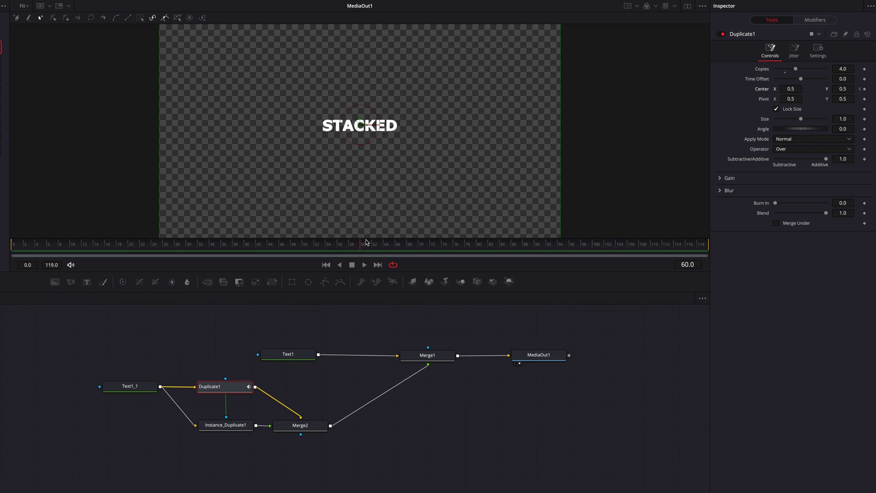
left_click_drag(785, 90, 812, 90)
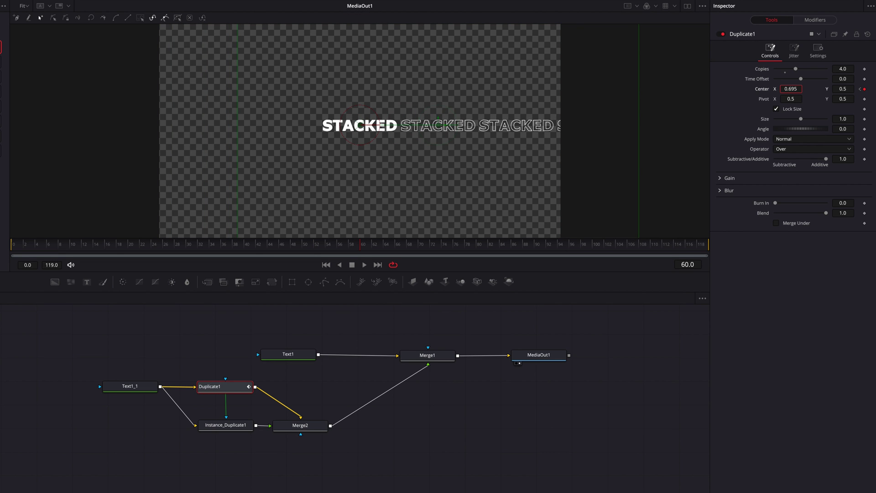
Keyframe Instance_Duplicate1's Center X at 0.307 on frame 60 and 0.5 on frame 0, and scrub through the animation
left_click(235, 426)
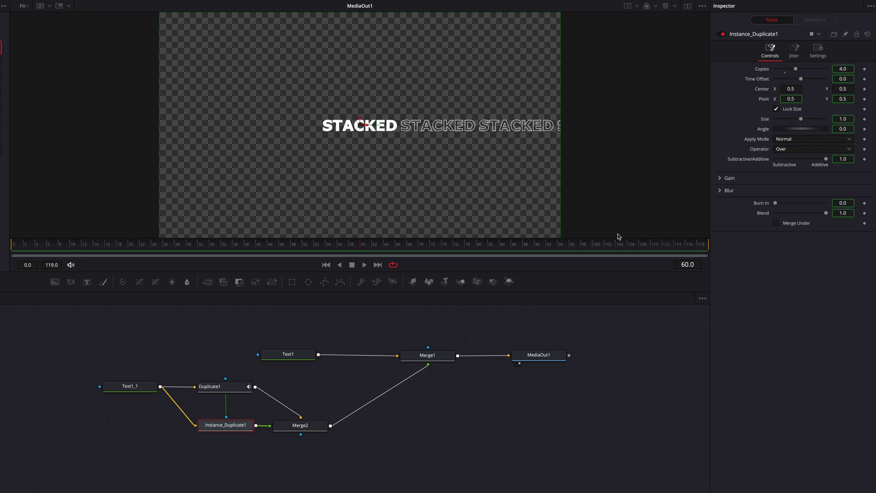
left_click(864, 89)
left_click_drag(790, 89, 764, 89)
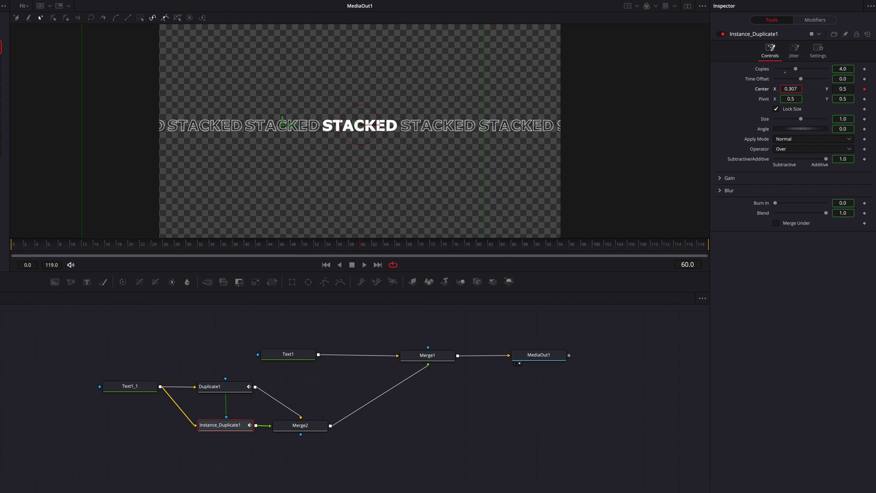
left_click_drag(163, 243, 11, 244)
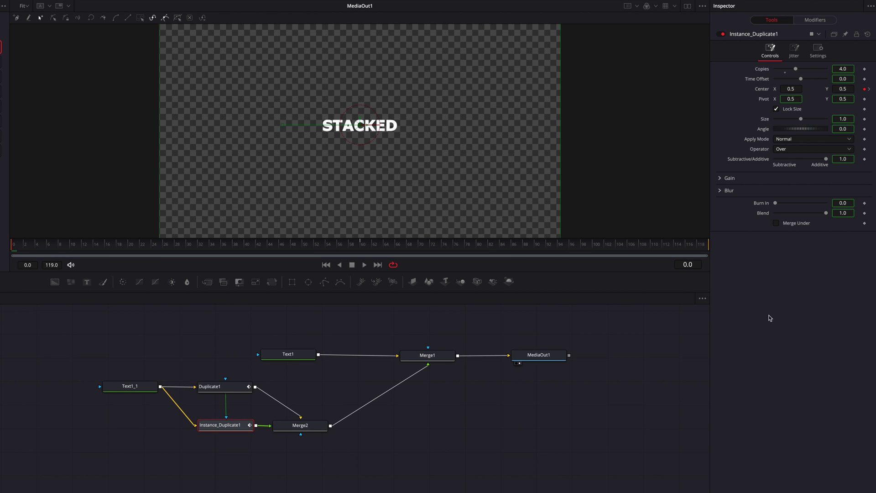
left_click(251, 252)
left_click_drag(250, 252, 360, 253)
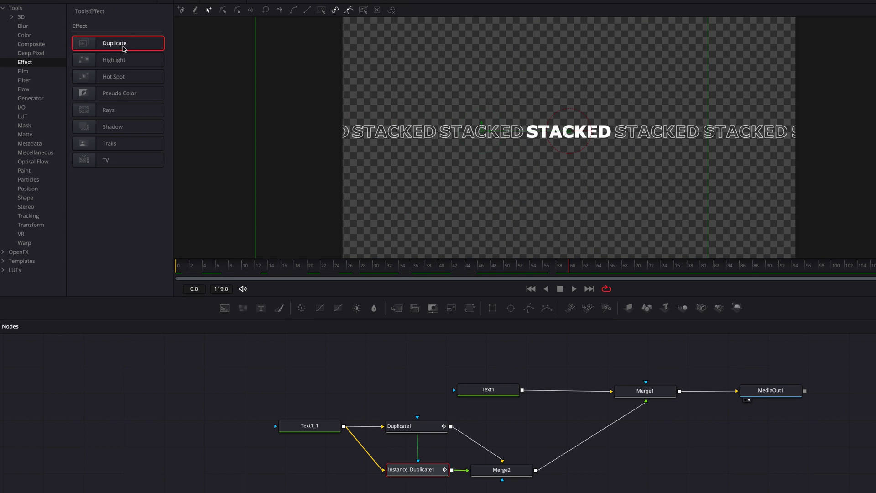
Insert a second Duplicate effect between Merge2 and Merge1, and set it to 6 copies
left_click_drag(123, 49, 587, 475)
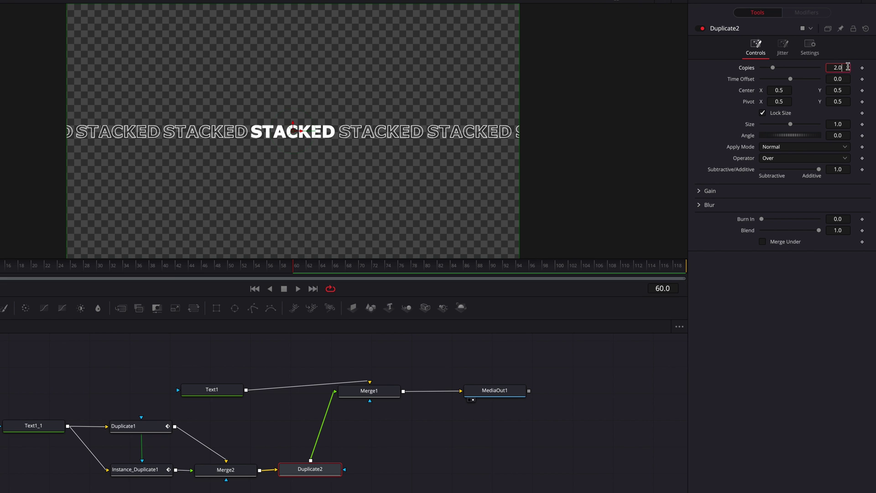
type("6")
key("Return")
Try offsetting Duplicate2's copies vertically with Center Y at 0.6, and return Center Y to 0.5
left_click_drag(834, 91, 840, 93)
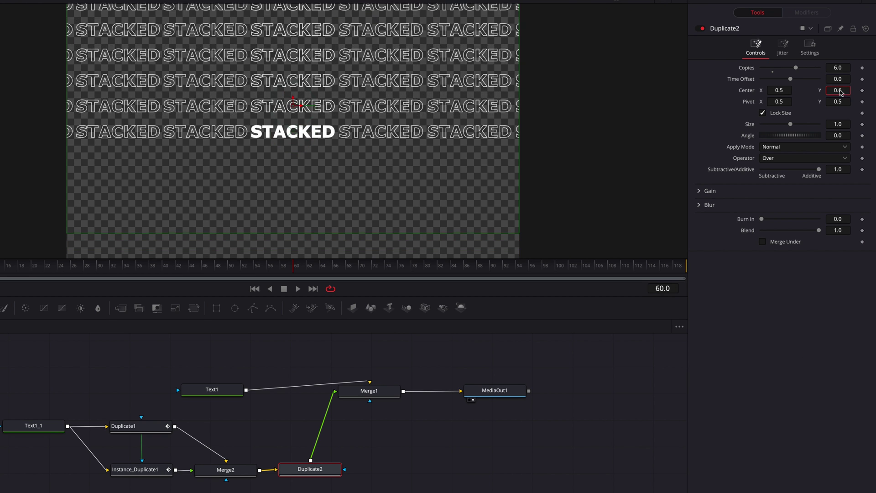
scroll(605, 187, "down", 2)
left_click_drag(606, 186, 593, 192)
left_click_drag(836, 90, 835, 89)
type("0.4")
key("Return")
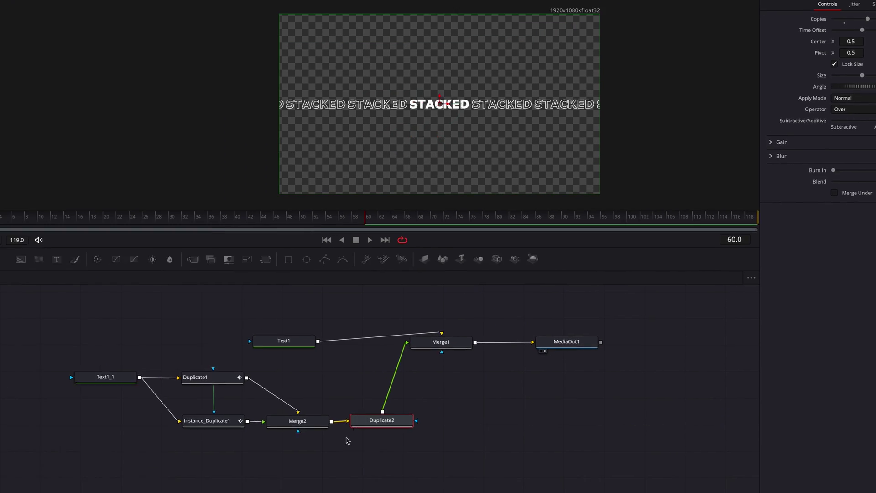
Paste an instance of Duplicate2, feed it from Merge2, merge it with Duplicate2's output, and reposition Merge1
key("ctrl+c")
left_click(407, 434)
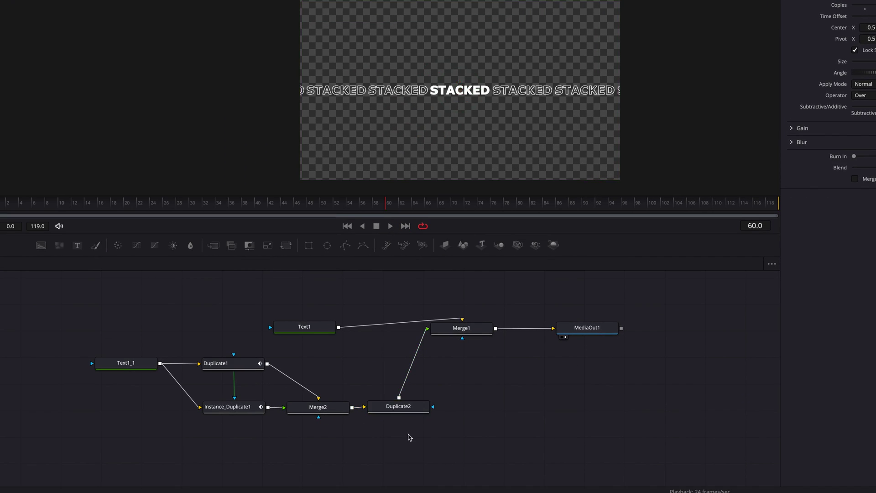
key("ctrl+shift+v")
left_click_drag(352, 408, 372, 435)
left_click_drag(439, 434, 399, 401)
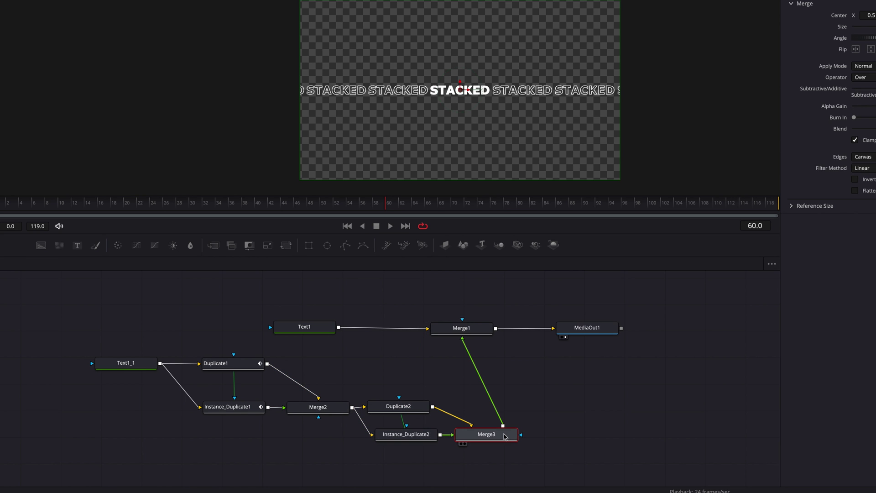
left_click_drag(461, 328, 485, 327)
Deinstance the Center parameter of Instance_Duplicate2
left_click(422, 435)
right_click(845, 29)
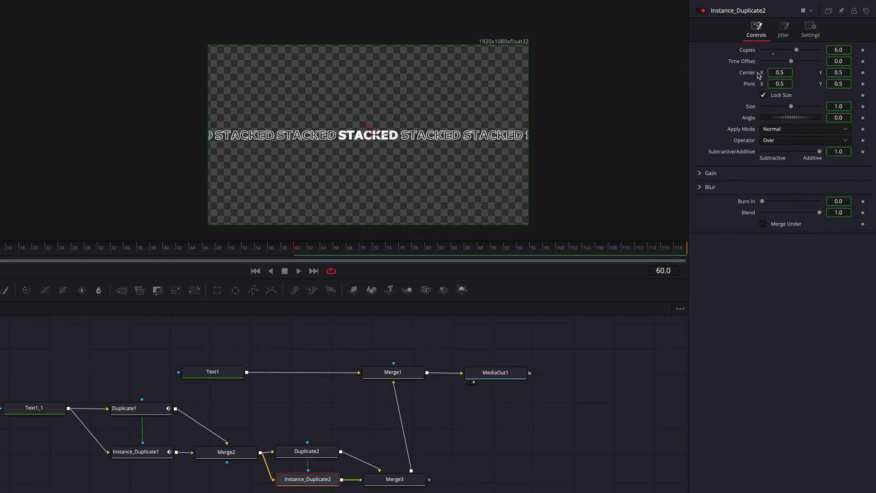
left_click(796, 156)
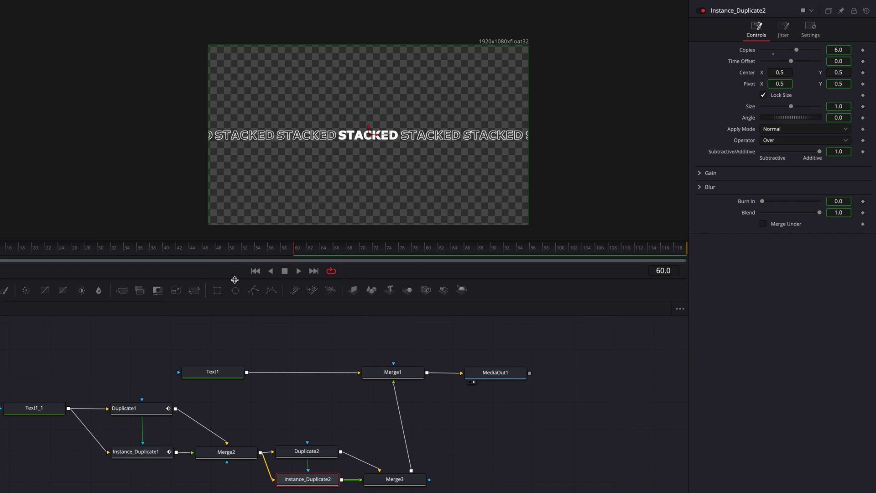
Keyframe Duplicate2's Center at frame 0 and set its Center Y to 0.6 at frame 60
left_click(313, 453)
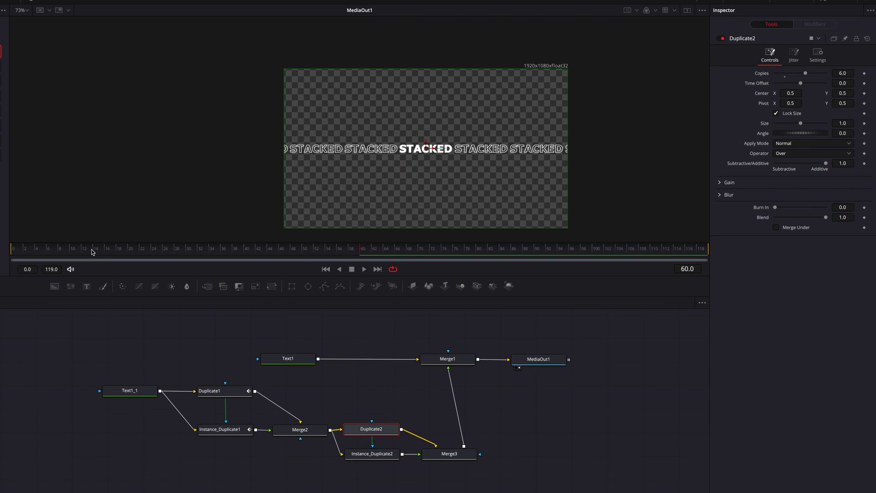
left_click_drag(92, 252, 11, 252)
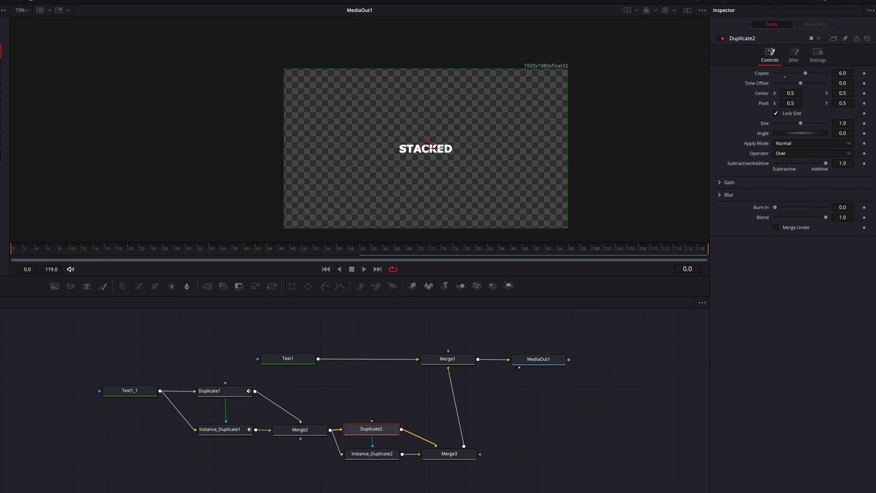
left_click(864, 93)
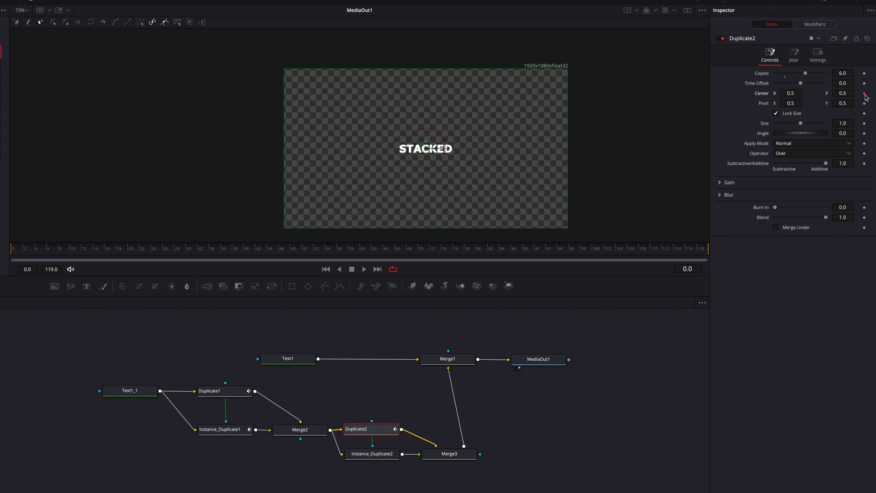
left_click_drag(324, 251, 360, 250)
mouse_move(839, 93)
left_mouse_down()
mouse_move(870, 93)
mouse_move(850, 93)
left_mouse_up()
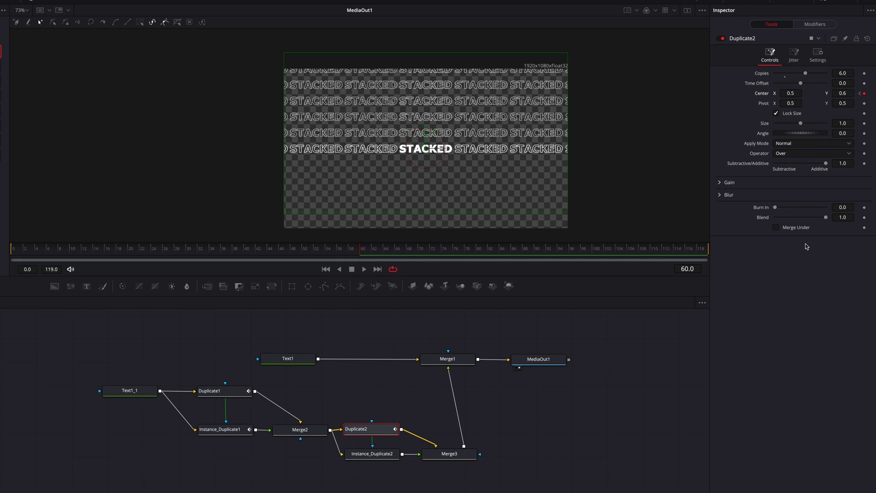
Keyframe Instance_Duplicate2's Center Y at 0.4 on frame 60 and 0.5 on frame 0
left_click(372, 453)
left_click(864, 94)
left_click_drag(849, 93, 818, 93)
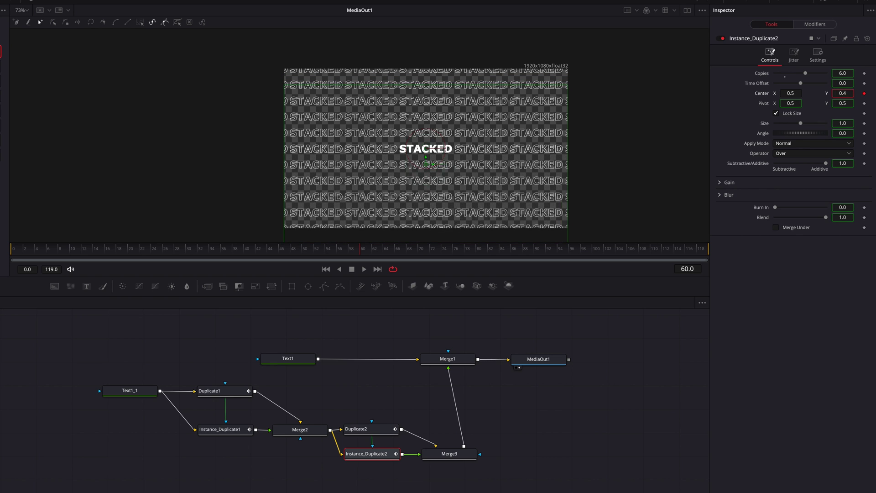
left_click(12, 249)
double_click(845, 93)
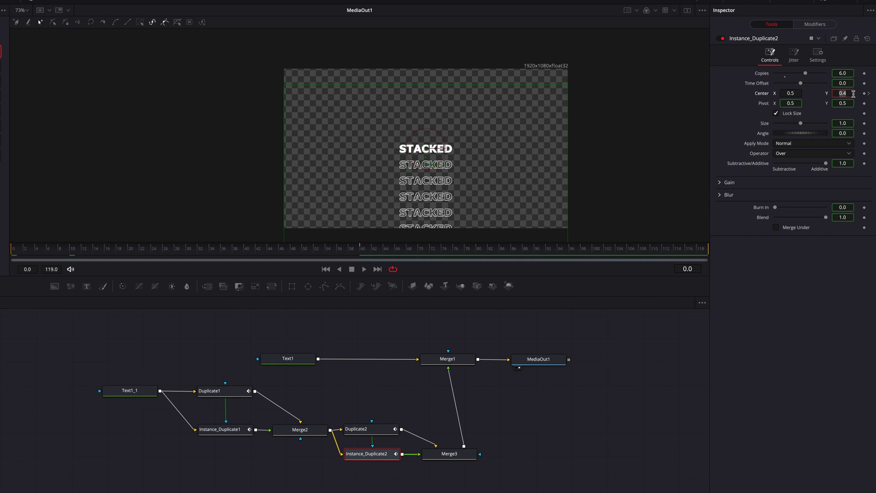
type("0.5")
key("Tab")
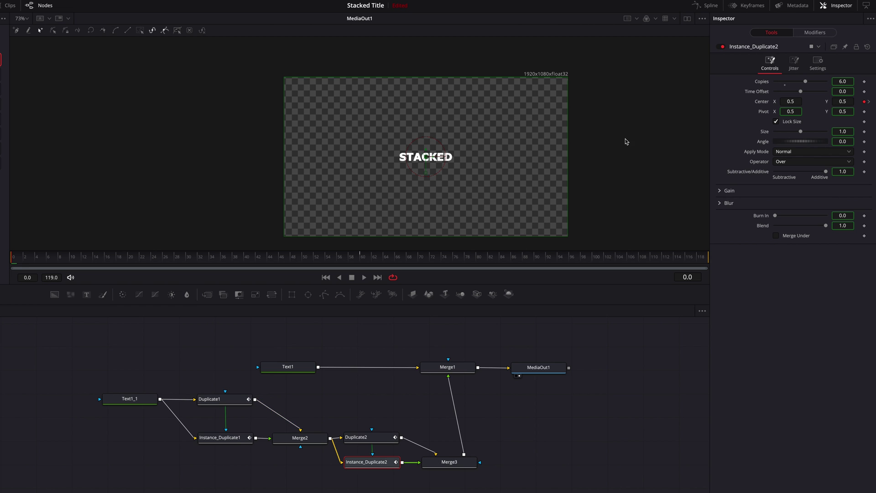
Open the Spline editor and display the Center displacement curves of Duplicate1 and Instance_Duplicate1
left_click(711, 7)
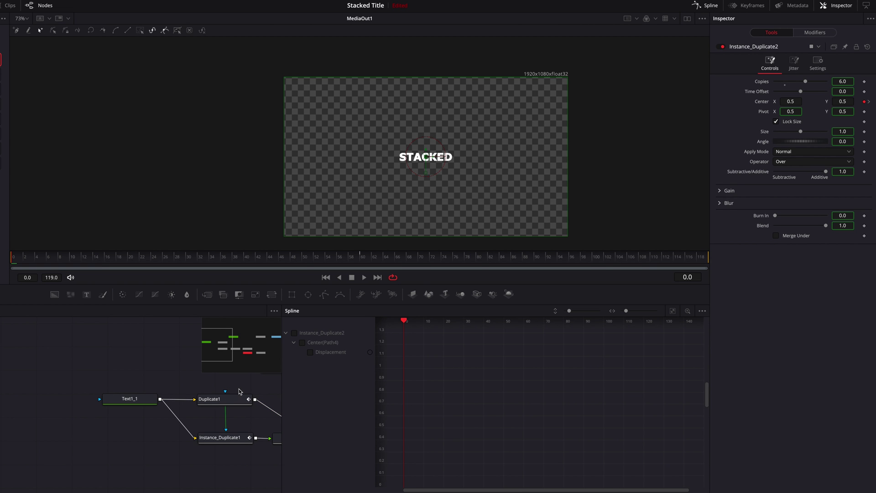
left_click_drag(236, 425, 122, 409)
left_click(119, 383)
left_click(126, 418, "super")
left_click(302, 342)
left_click(303, 371)
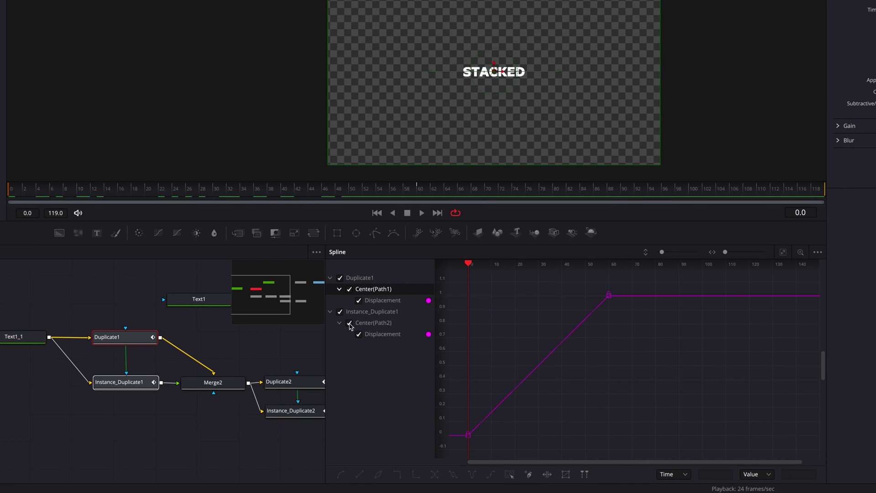
Shape the Duplicate1 and Instance_Duplicate1 displacement curves into a steep start with a long, gradual ease-out
left_click(784, 253)
left_click_drag(462, 277, 821, 459)
left_click_drag(583, 391, 484, 298)
left_click_drag(682, 341, 491, 290)
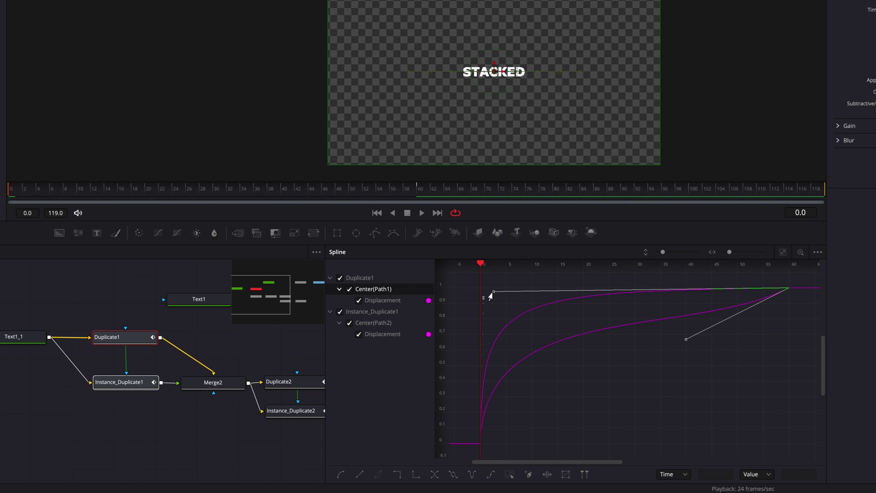
left_click_drag(683, 339, 491, 290)
Display the Center displacement curves of Duplicate2 and Instance_Duplicate2 in the Spline editor
left_click_drag(303, 353, 219, 347)
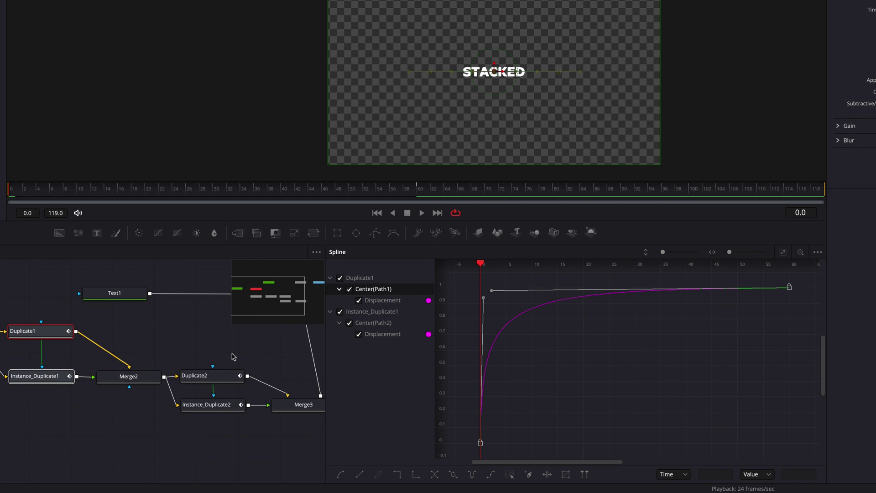
left_click(234, 377)
left_click(231, 407, "ctrl")
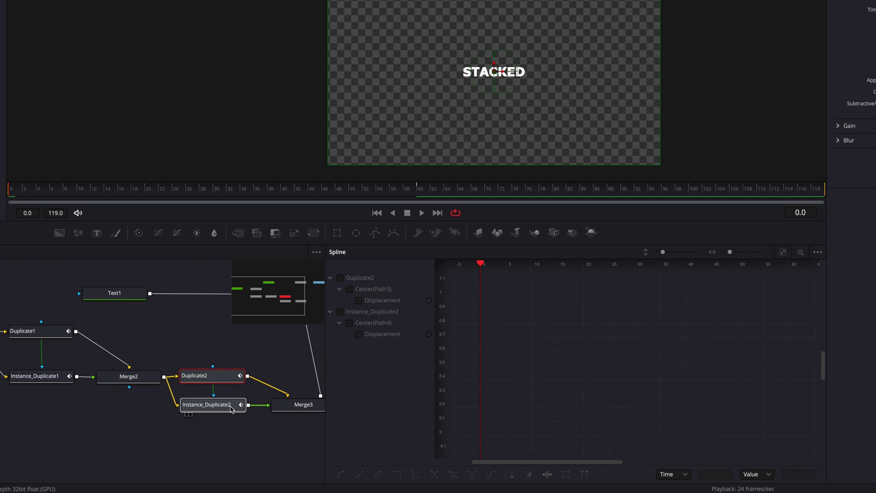
left_click(340, 278)
left_click(340, 311)
Give the Duplicate2 and Instance_Duplicate2 displacement curves the same steep start and gradual ease-out, and close the Spline editor
left_click_drag(467, 275, 775, 477)
left_click_drag(583, 389, 485, 307)
left_click_drag(582, 389, 485, 306)
left_click_drag(685, 342, 498, 298)
left_click(763, 5)
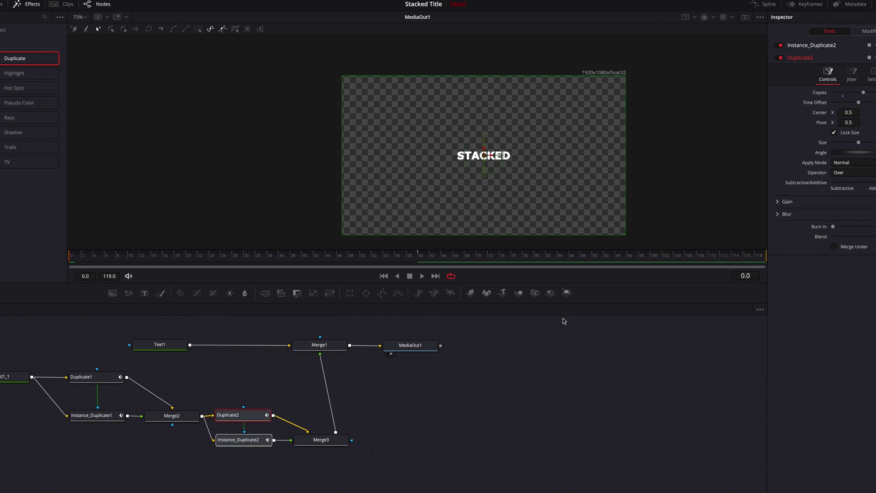
key("ctrl+f")
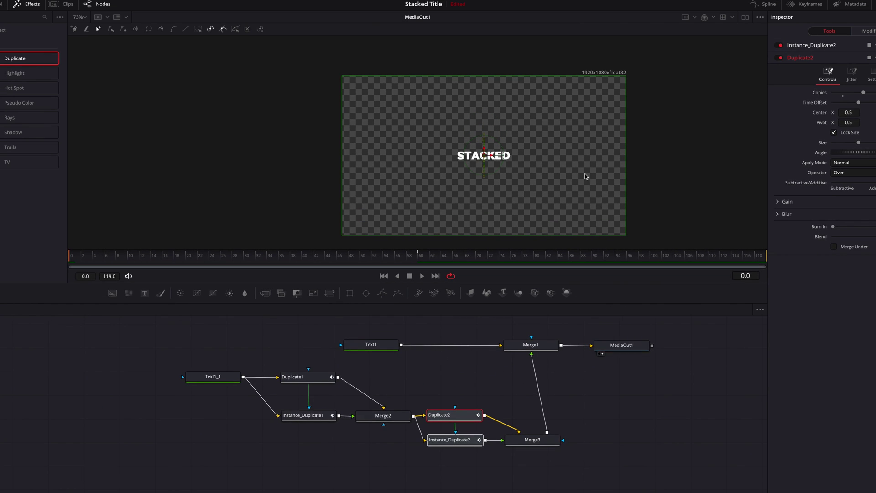
Play back the spreading outline animation and scrub through it, stopping at frame 60
key("ctrl+f")
key("space")
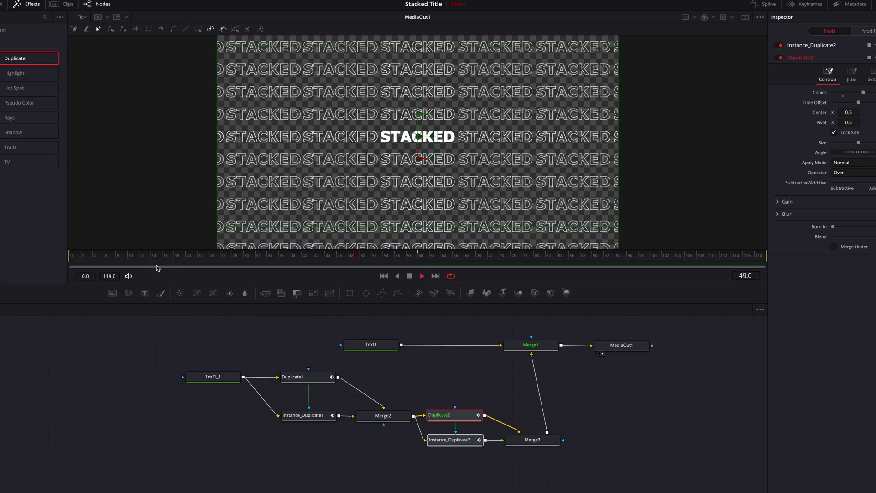
left_click(133, 255)
left_click_drag(133, 255, 420, 262)
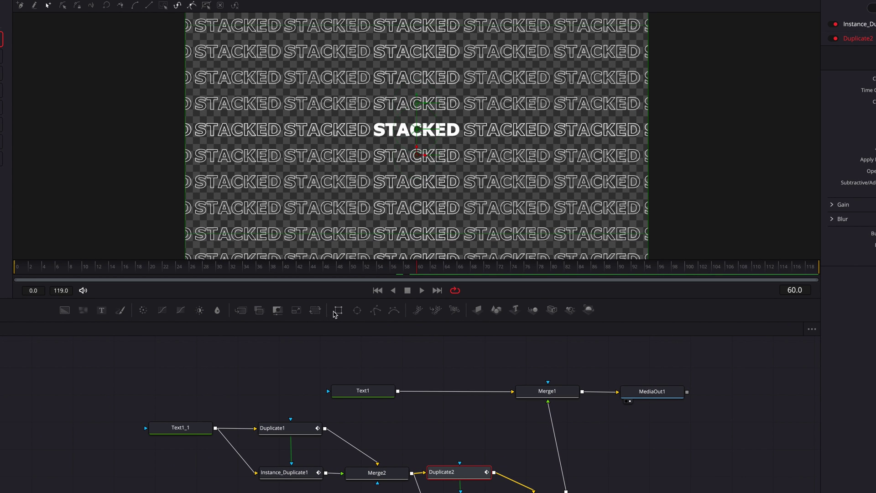
Mask Merge1 with an inverted rectangle about 0.19 wide and 0.09 high, fitted around the solid STACKED text
scroll(441, 138, "up", 3)
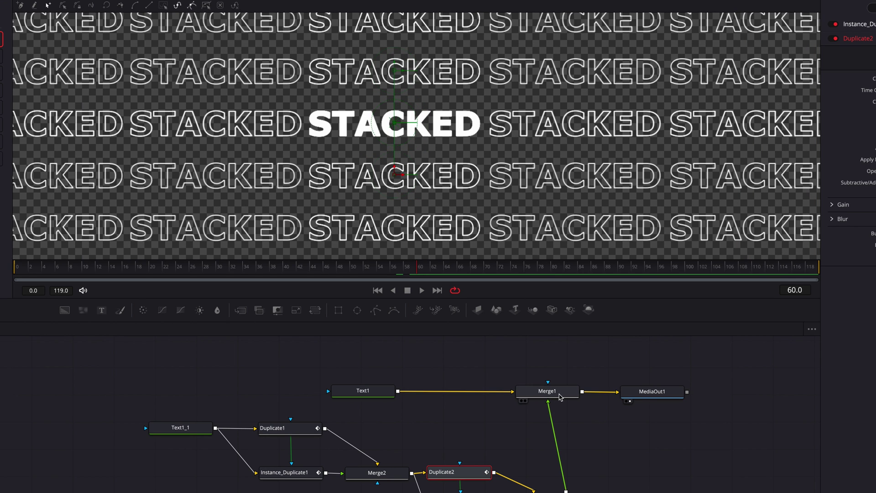
left_click_drag(341, 315, 547, 382)
left_click_drag(635, 240, 484, 128)
left_click_drag(461, 93, 461, 98)
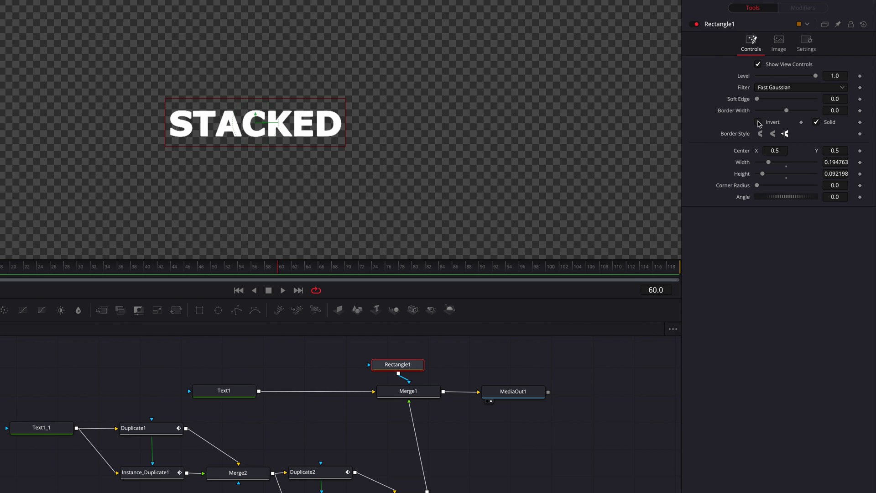
left_click(758, 122)
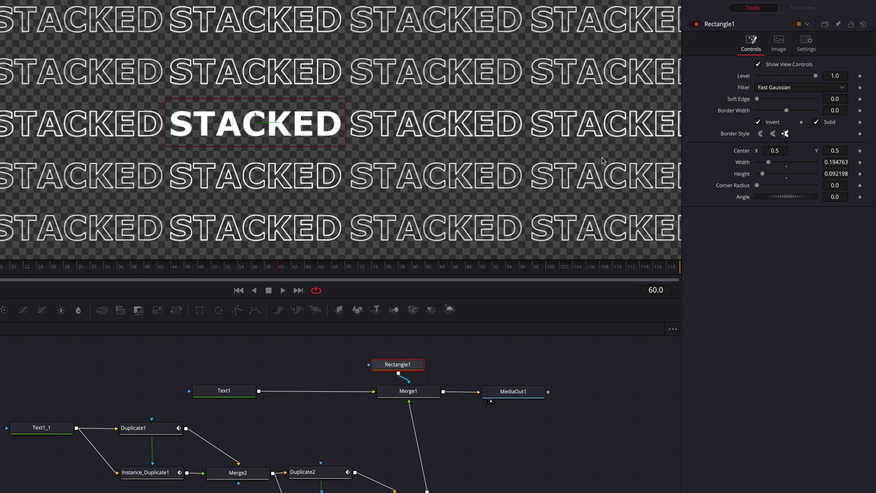
Check the masked composition in full while scrubbing it back to frame 0
key("ctrl+f")
left_click(508, 485)
left_click_drag(217, 275, 28, 291)
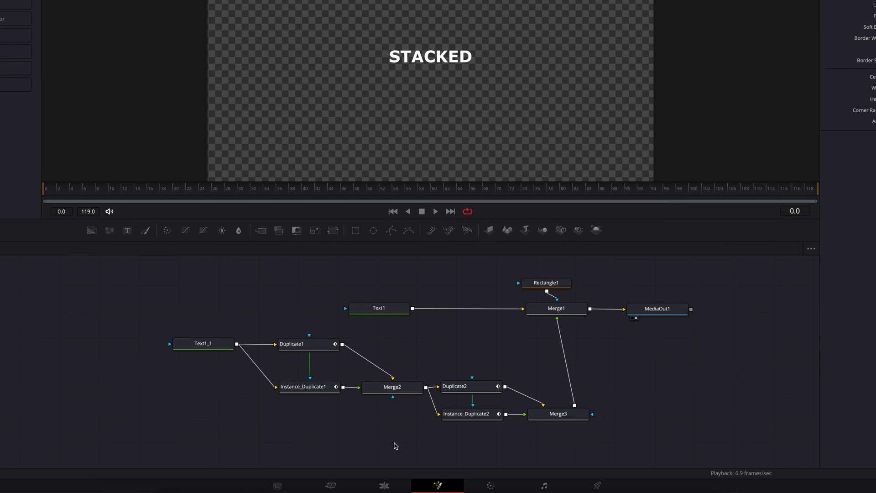
Switch to the Edit page and play the Fusion Composition clip twice from the start of the timeline
left_click(392, 486)
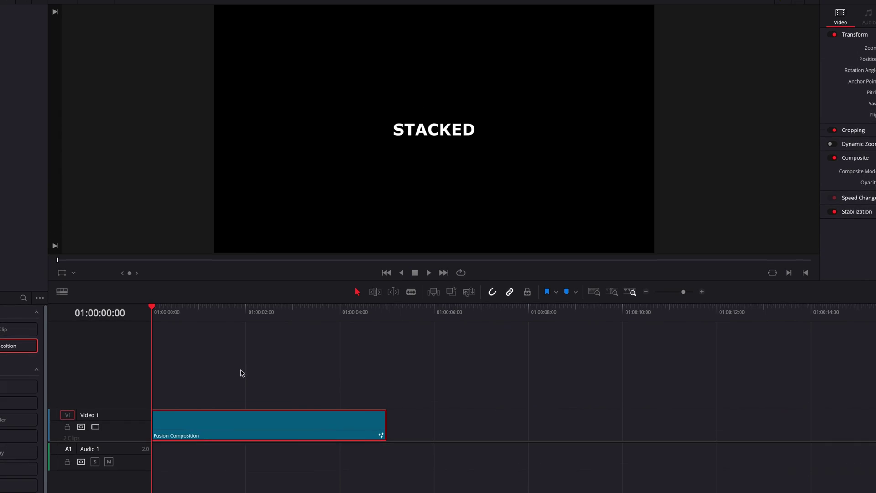
key("space")
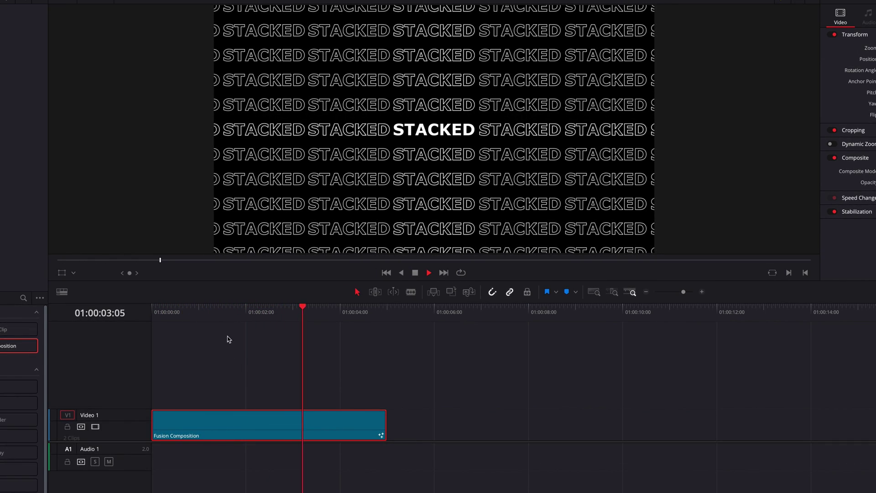
left_click_drag(223, 311, 39, 316)
key("space")
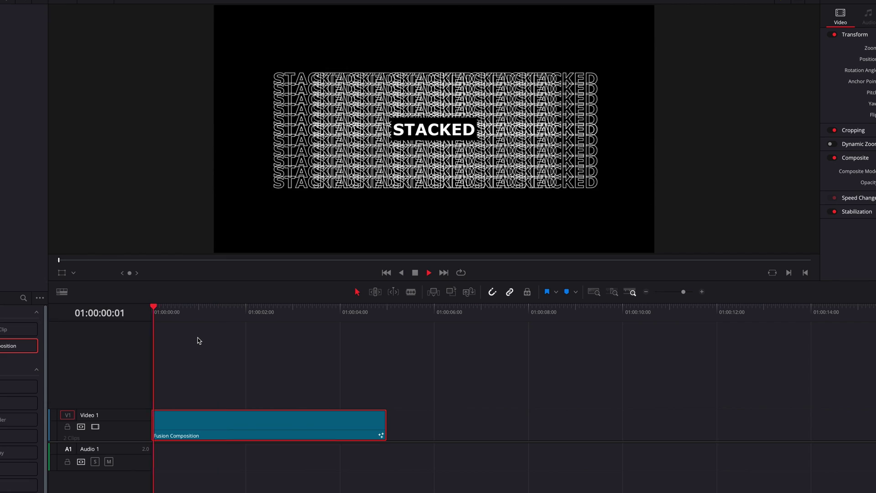